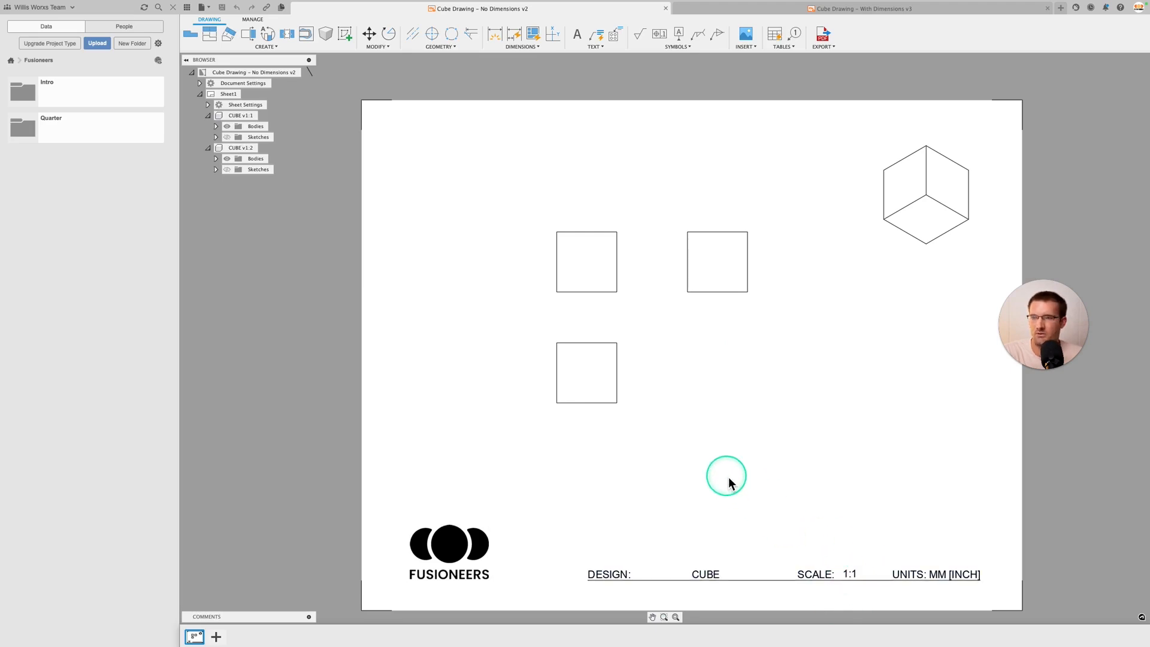
View the cube drawing with dimensions, and create and open a folder named Cube in the Fusioneers project.
{"action": "left_click", "coordinate": [774, 12]}
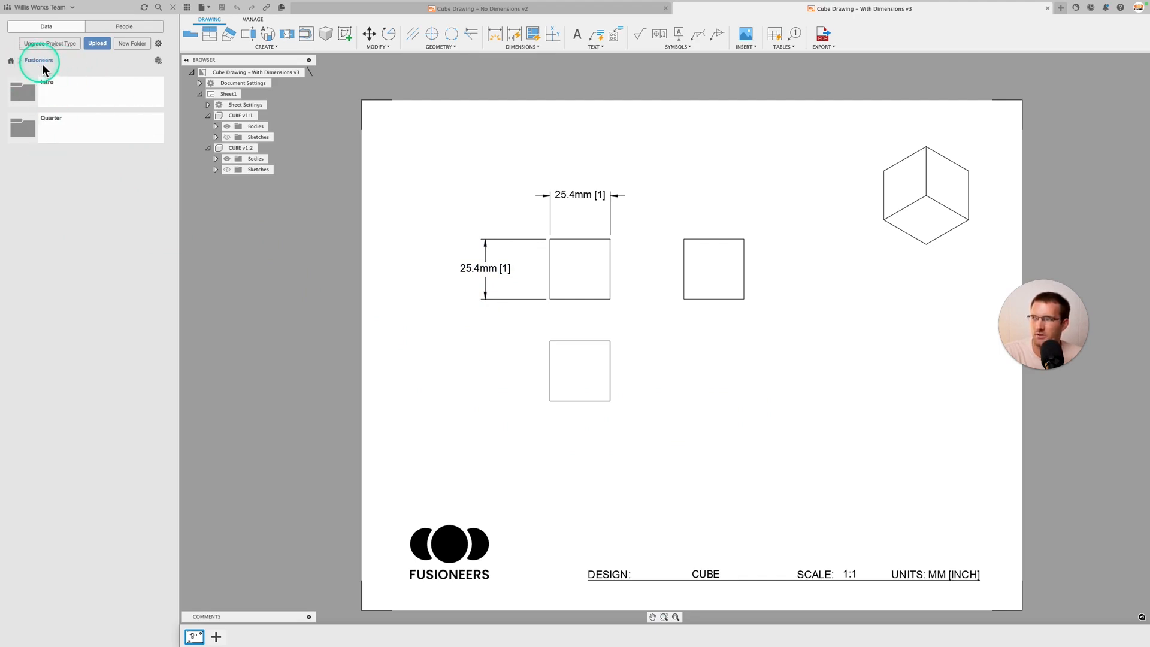
{"action": "left_click", "coordinate": [132, 44]}
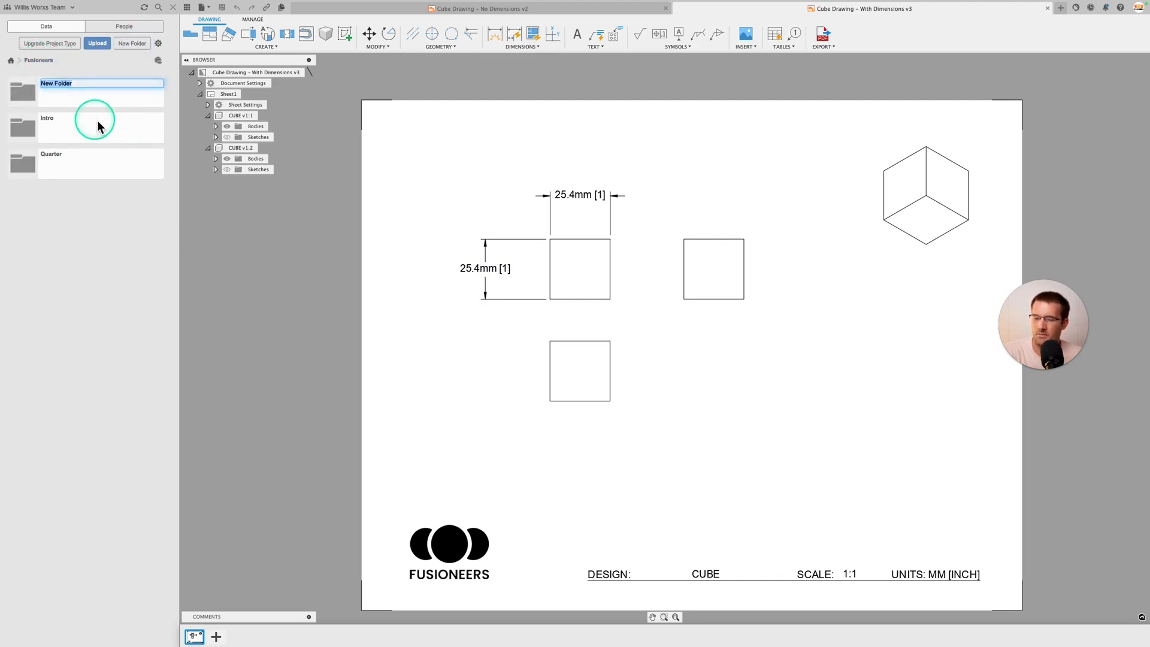
{"action": "type", "text": "Cube"}
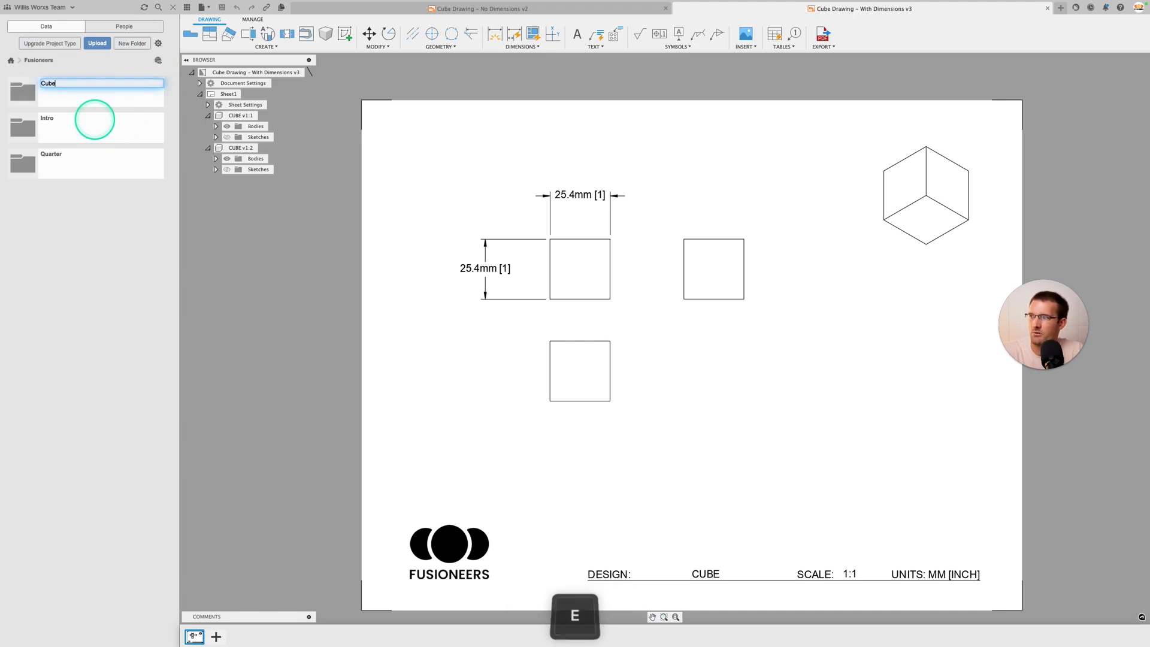
{"action": "key", "text": "Return"}
{"action": "left_click", "coordinate": [100, 102]}
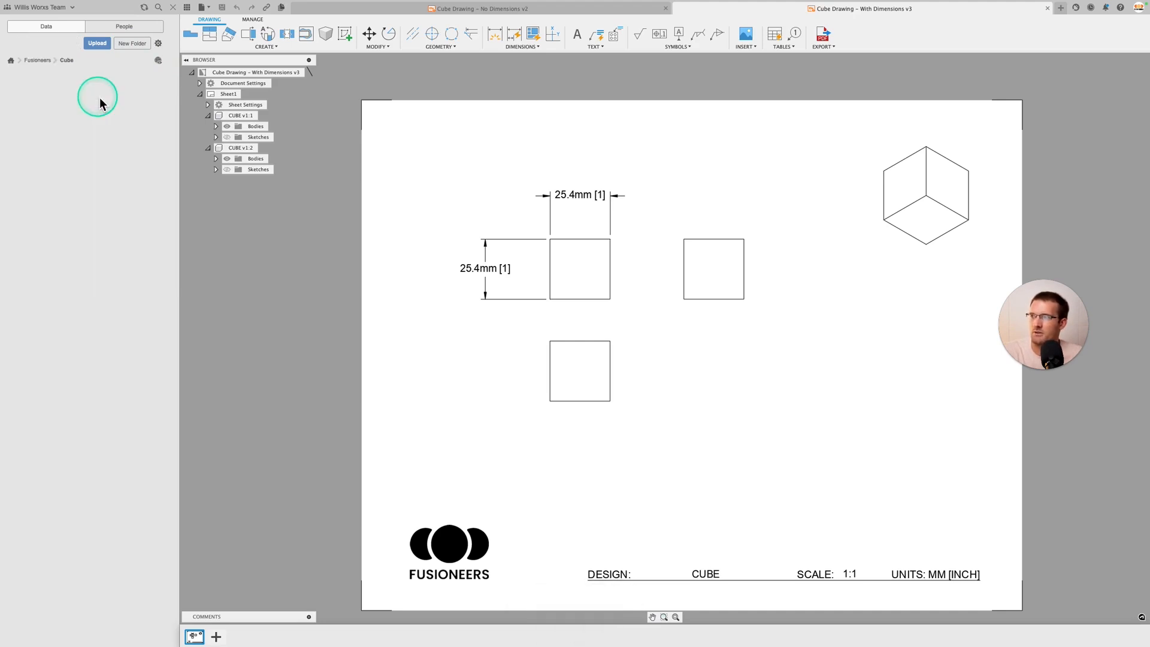
Create a new design and show its origin planes and axes.
{"action": "left_click", "coordinate": [203, 7]}
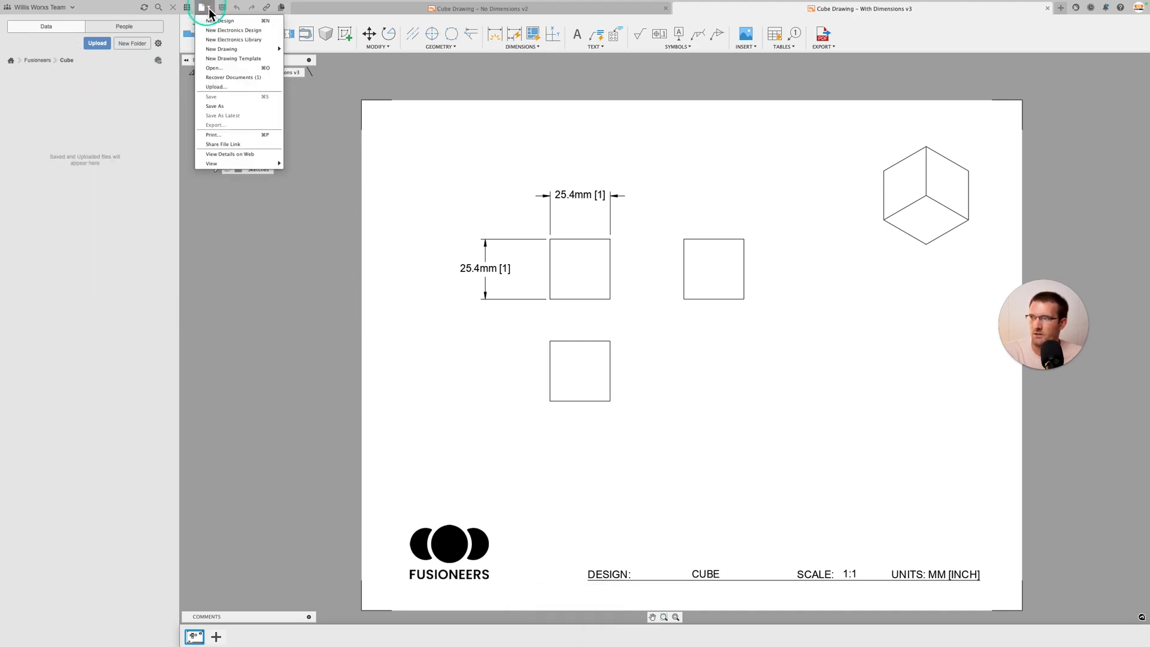
{"action": "left_click", "coordinate": [233, 23]}
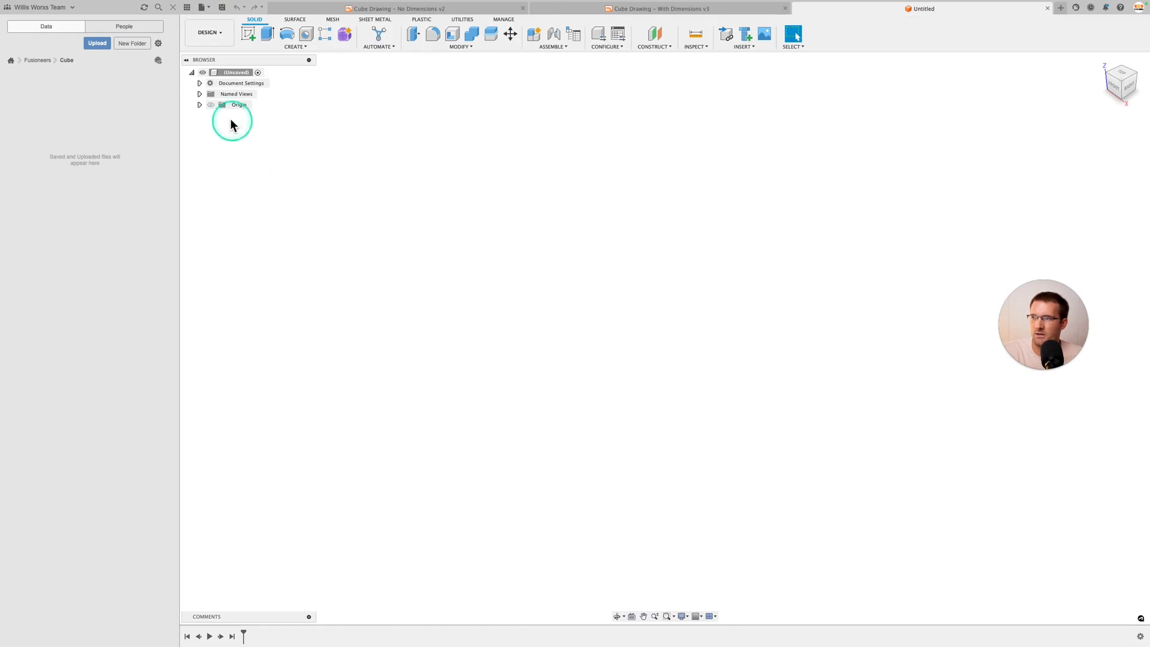
{"action": "left_click", "coordinate": [211, 105]}
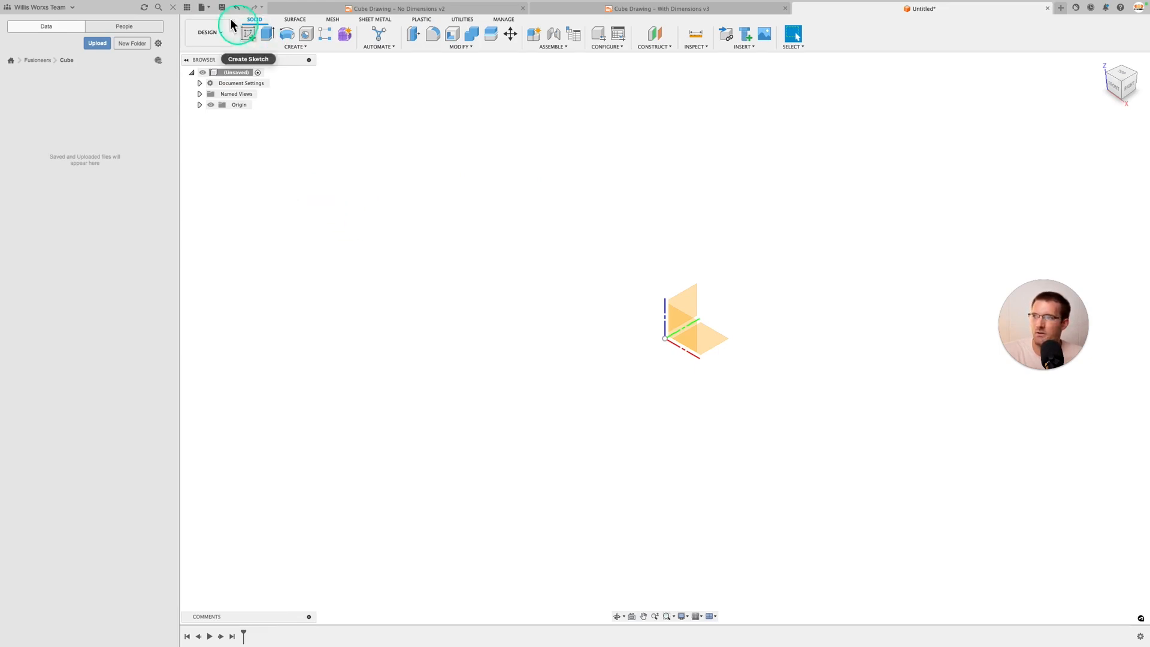
Save the new design as "Cube - Center Rectangle" in the Fusioneers > Cube folder.
{"action": "left_click", "coordinate": [202, 7]}
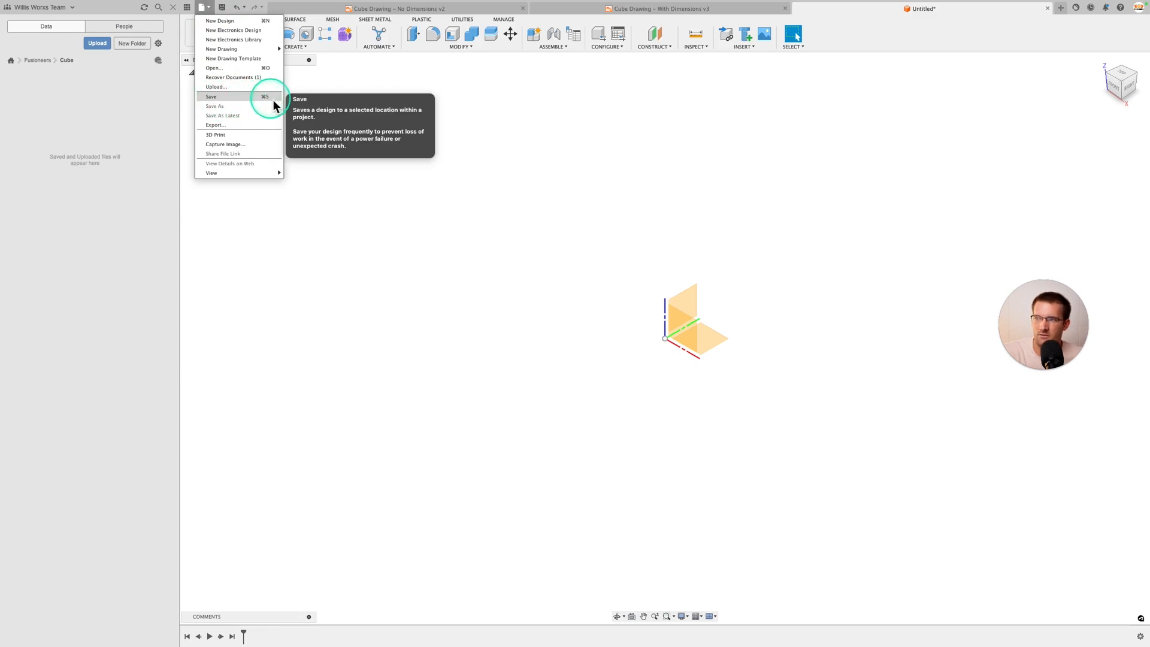
{"action": "left_click", "coordinate": [254, 99]}
{"action": "type", "text": "Cub"}
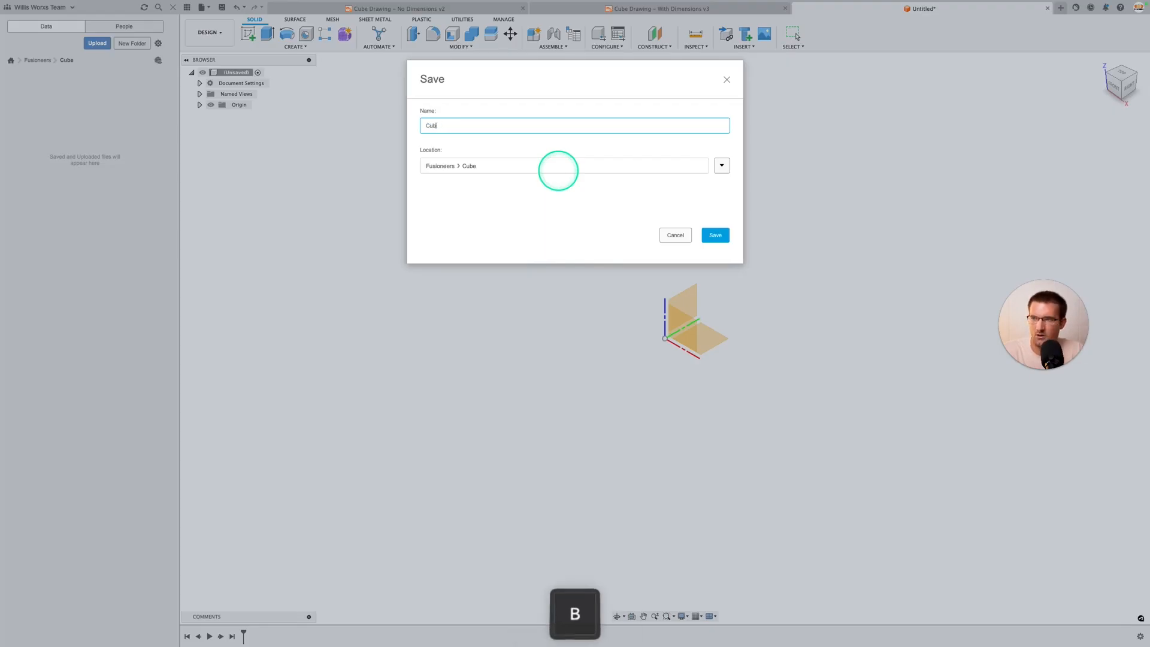
{"action": "type", "text": "e - Center Rectangle"}
{"action": "key", "text": "Return"}
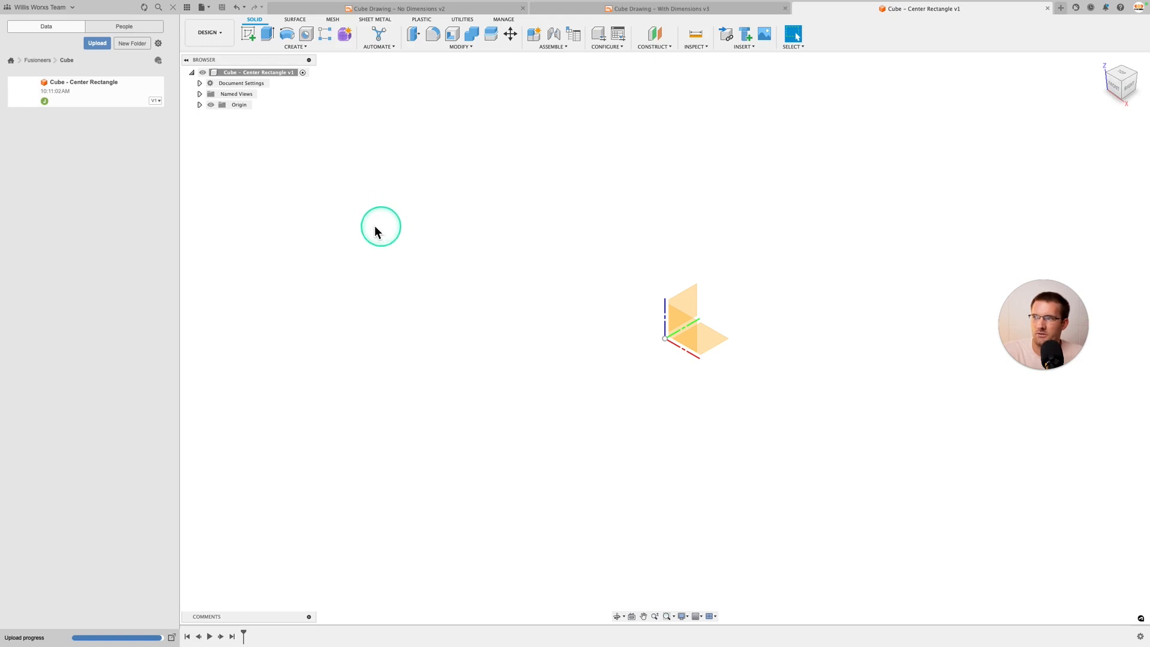
Start a sketch on the horizontal origin plane and draw a center rectangle about 90 mm square, centred on the origin.
{"action": "left_click", "coordinate": [250, 36]}
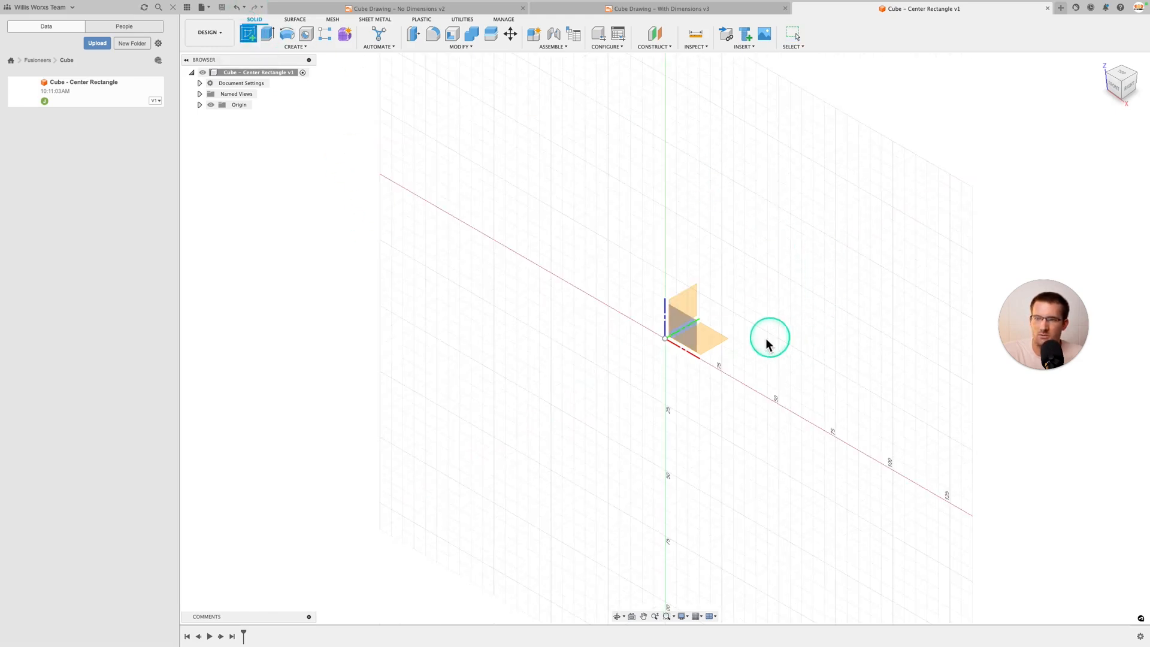
{"action": "left_click", "coordinate": [719, 340]}
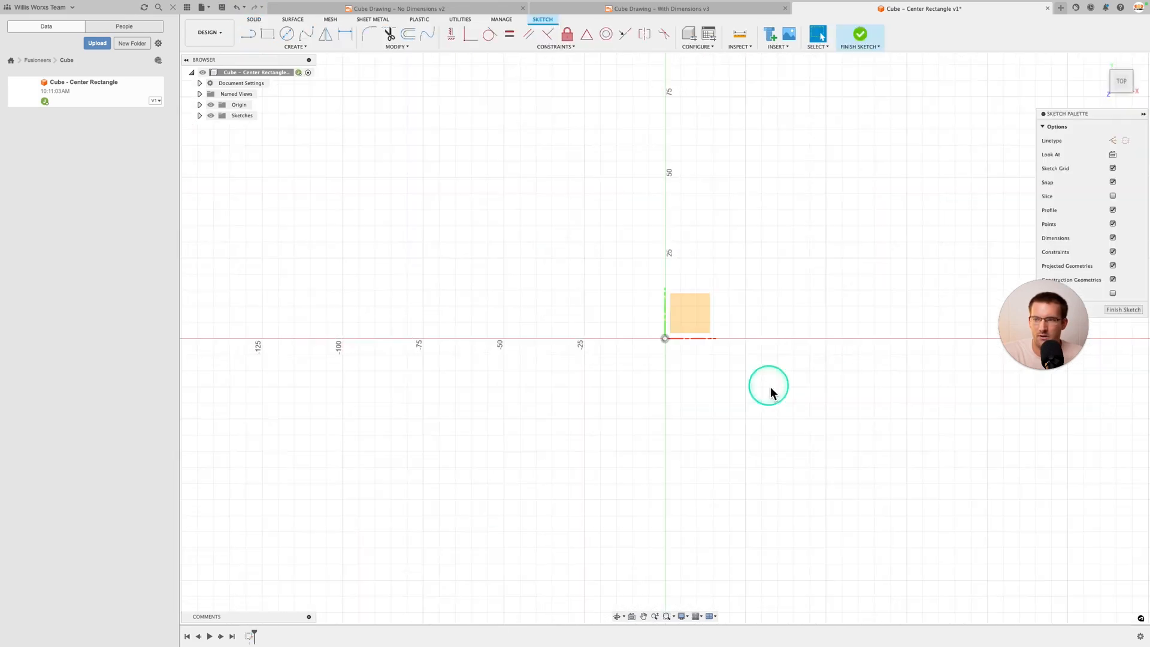
{"action": "left_click", "coordinate": [304, 51]}
{"action": "mouse_move", "coordinate": [309, 64]}
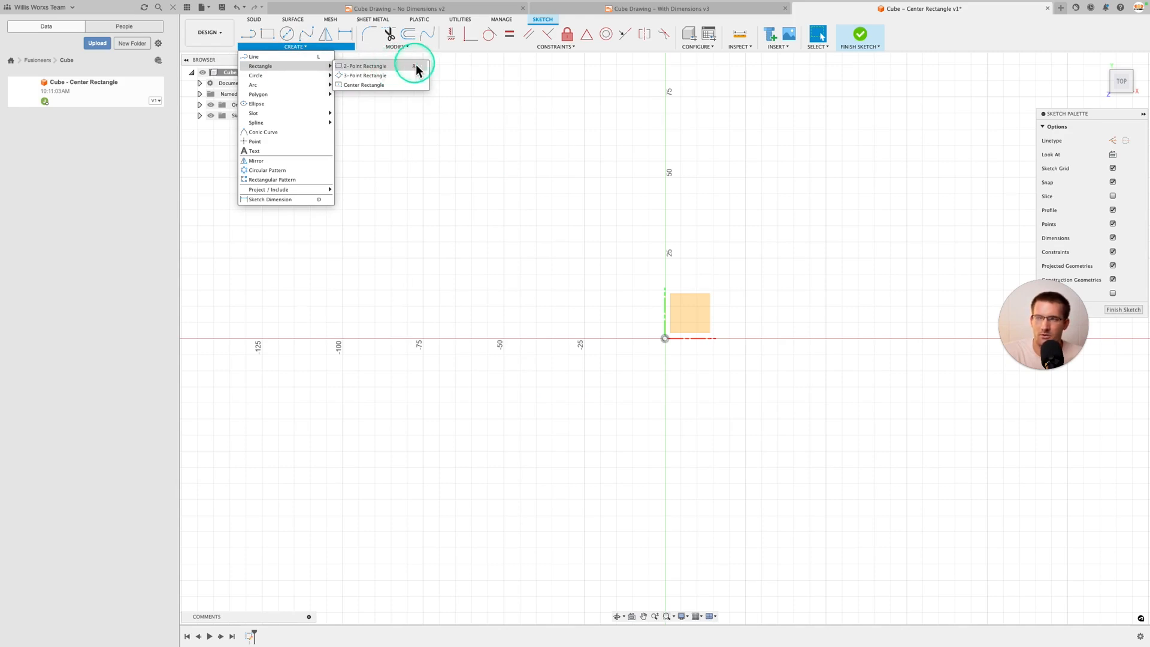
{"action": "left_click", "coordinate": [367, 85]}
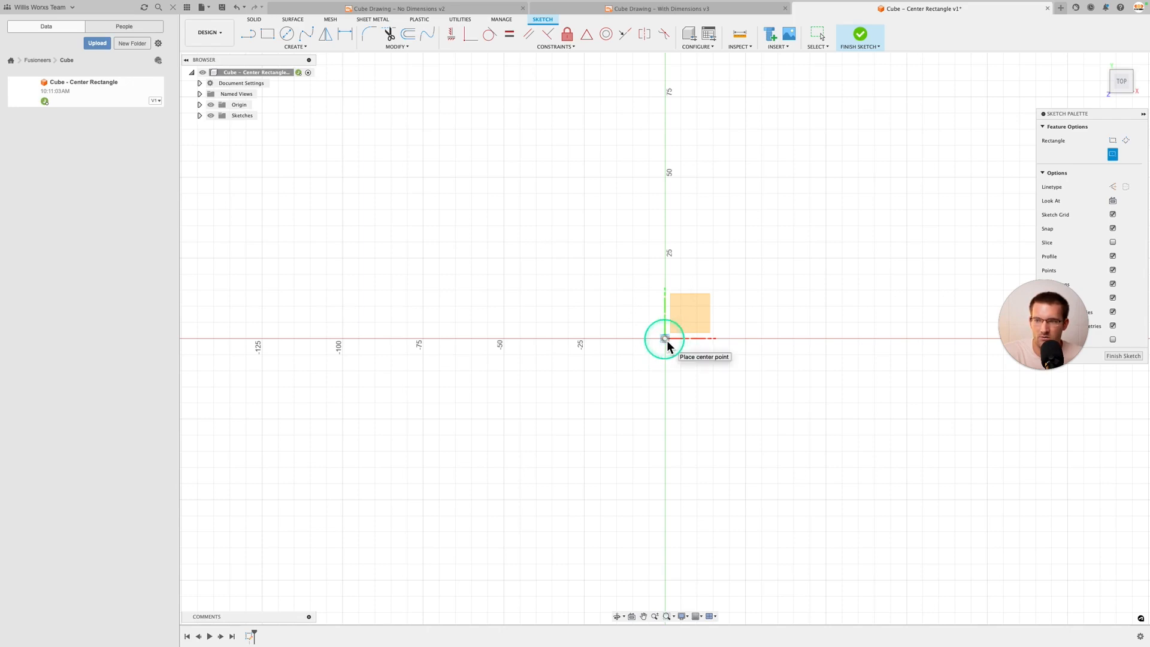
{"action": "key", "text": "alt"}
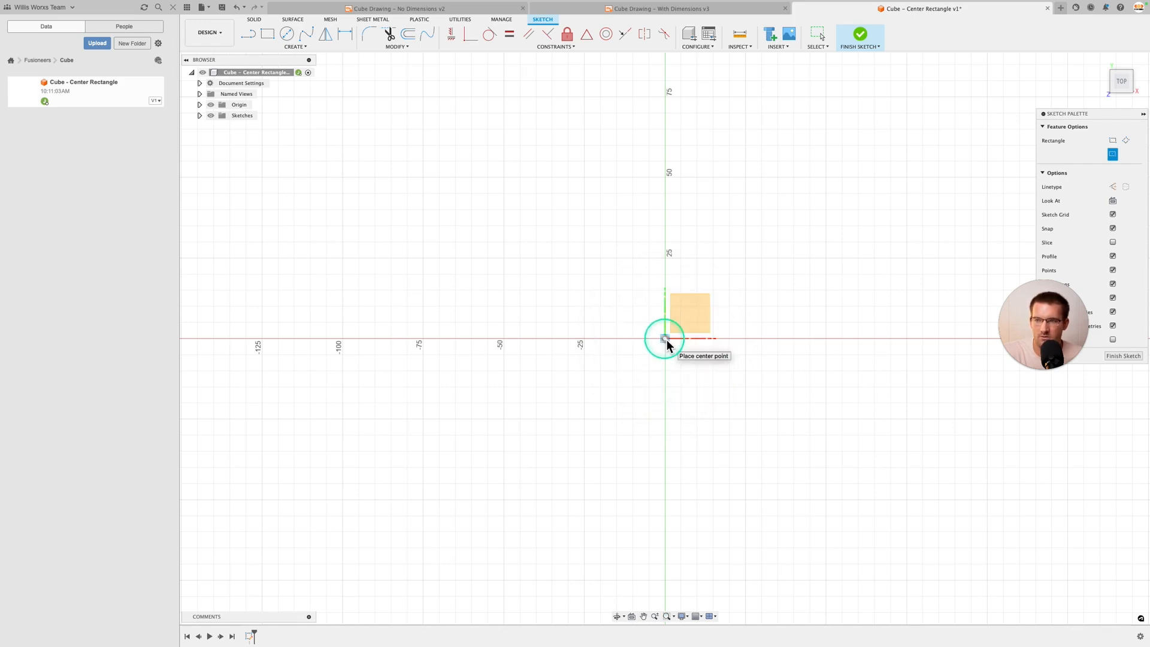
{"action": "left_click", "coordinate": [665, 338]}
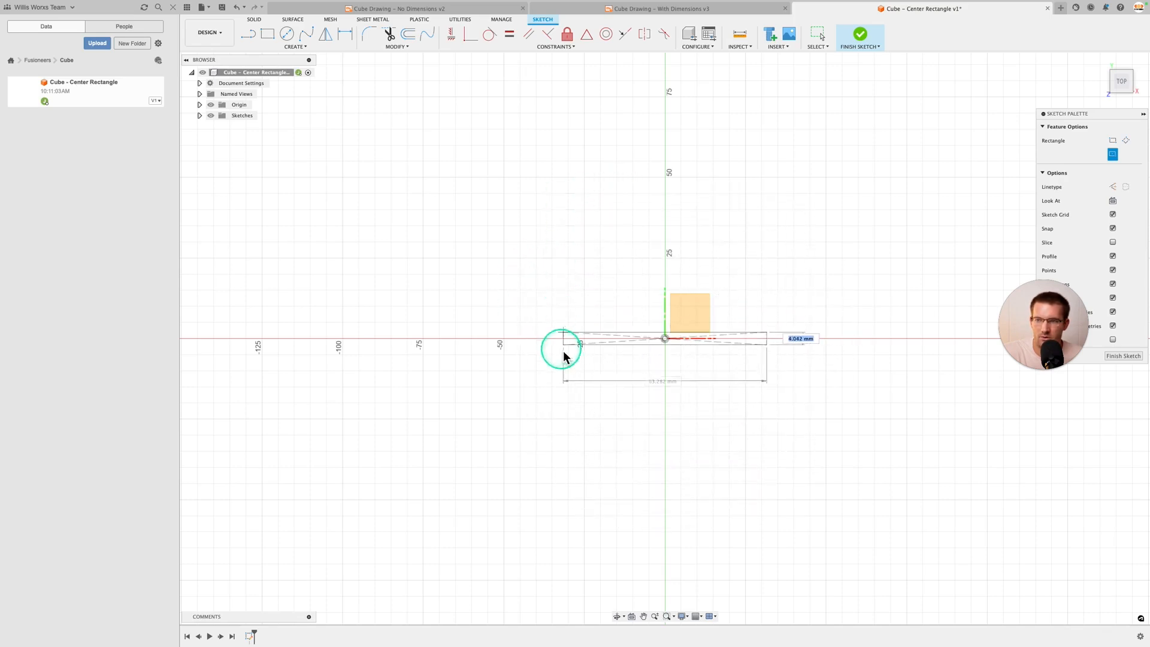
{"action": "left_click", "coordinate": [522, 197]}
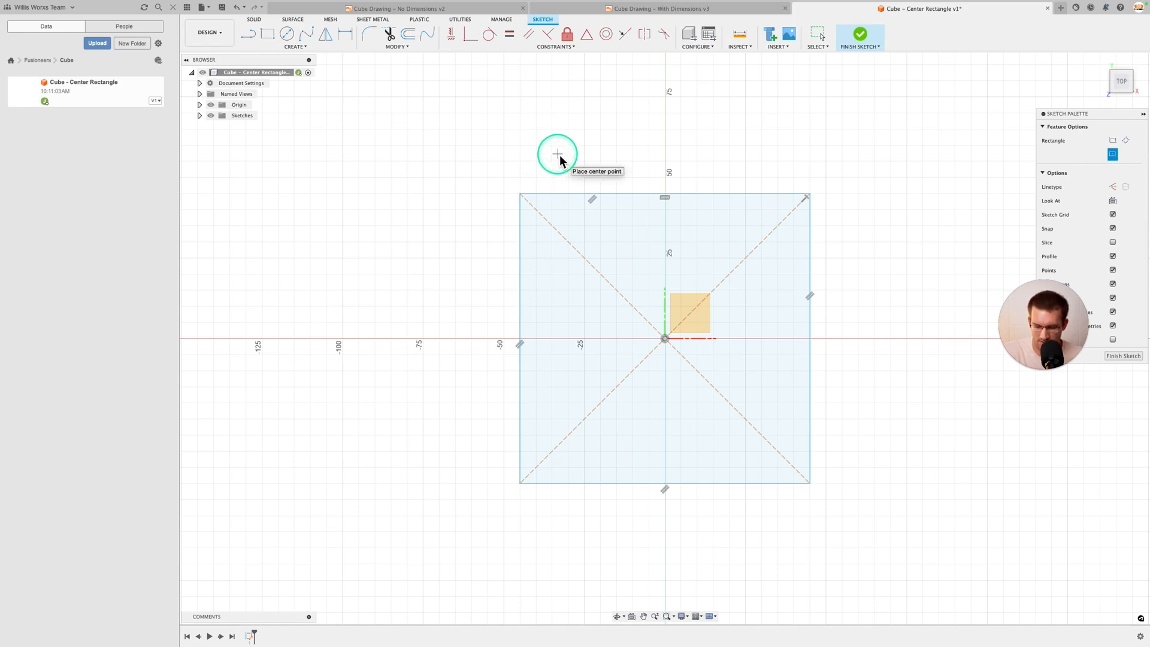
Dimension the rectangle's top edge to 25.4 mm.
{"action": "key", "text": "d"}
{"action": "left_click", "coordinate": [649, 194]}
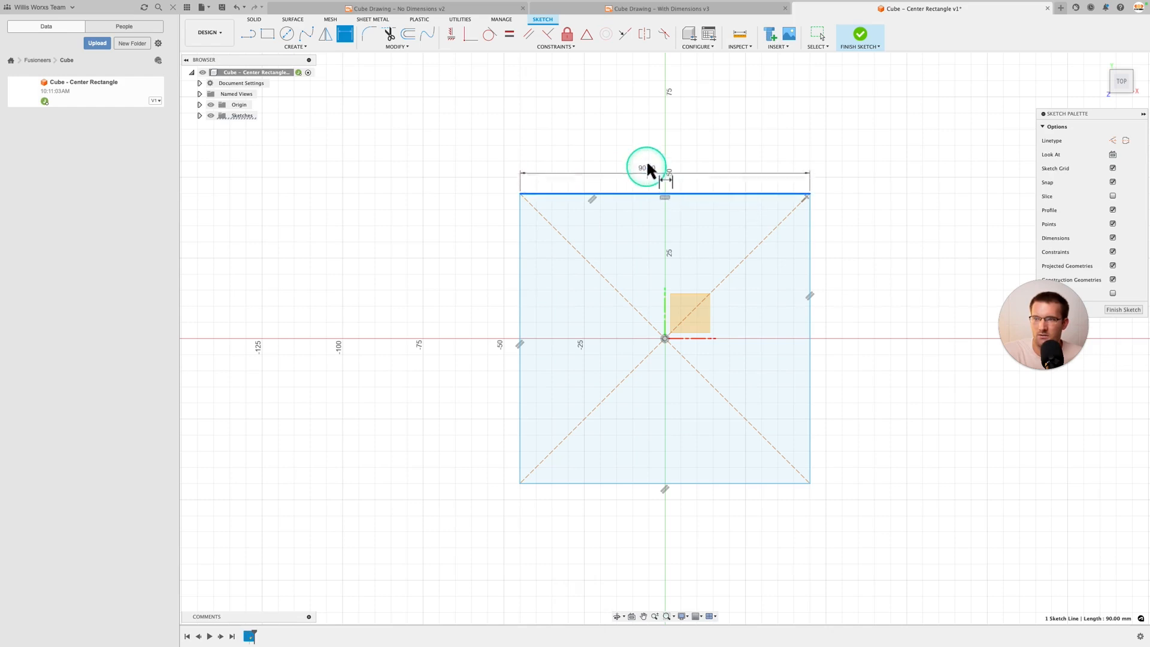
{"action": "left_click", "coordinate": [646, 137]}
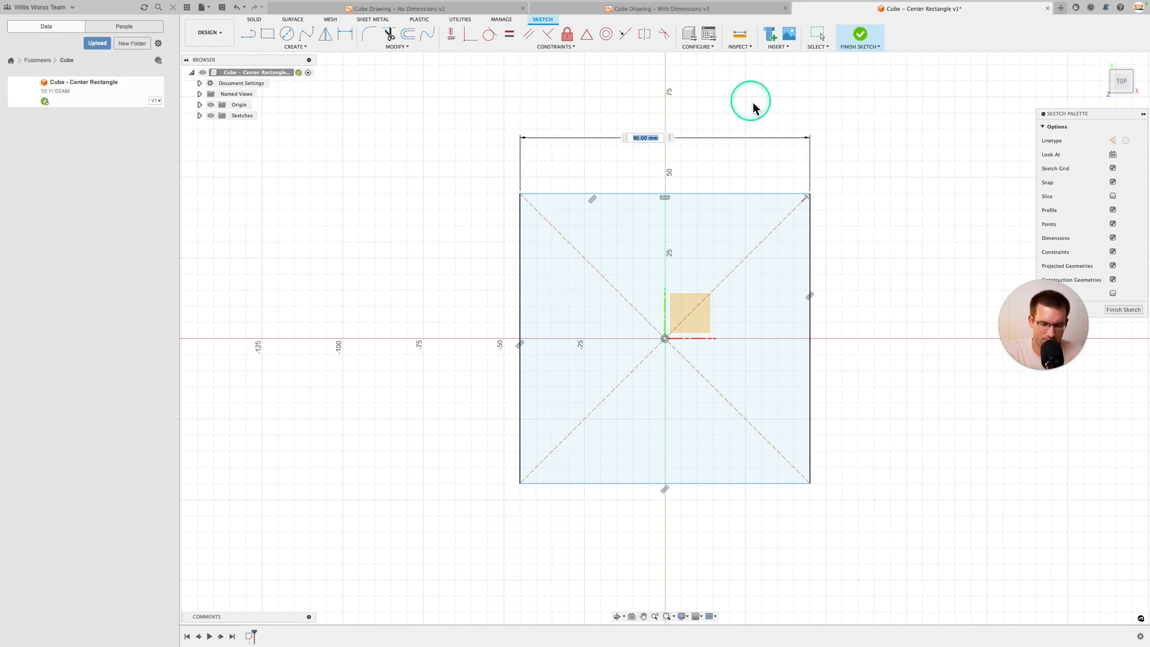
{"action": "type", "text": "25"}
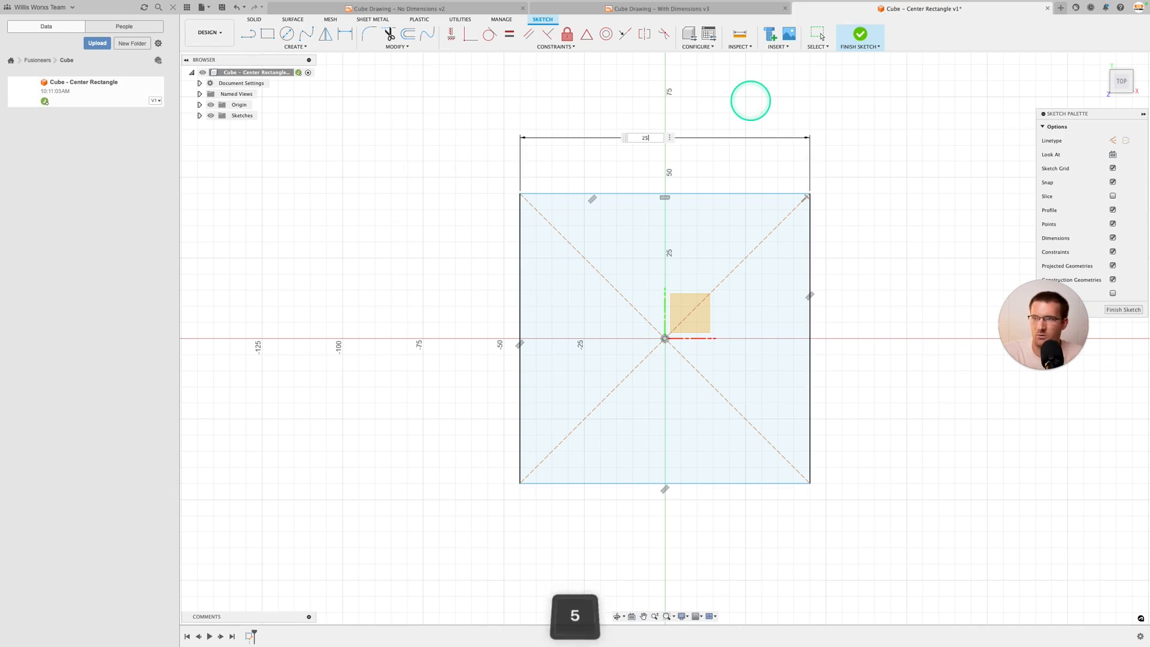
{"action": "type", "text": ".4"}
{"action": "key", "text": "Return"}
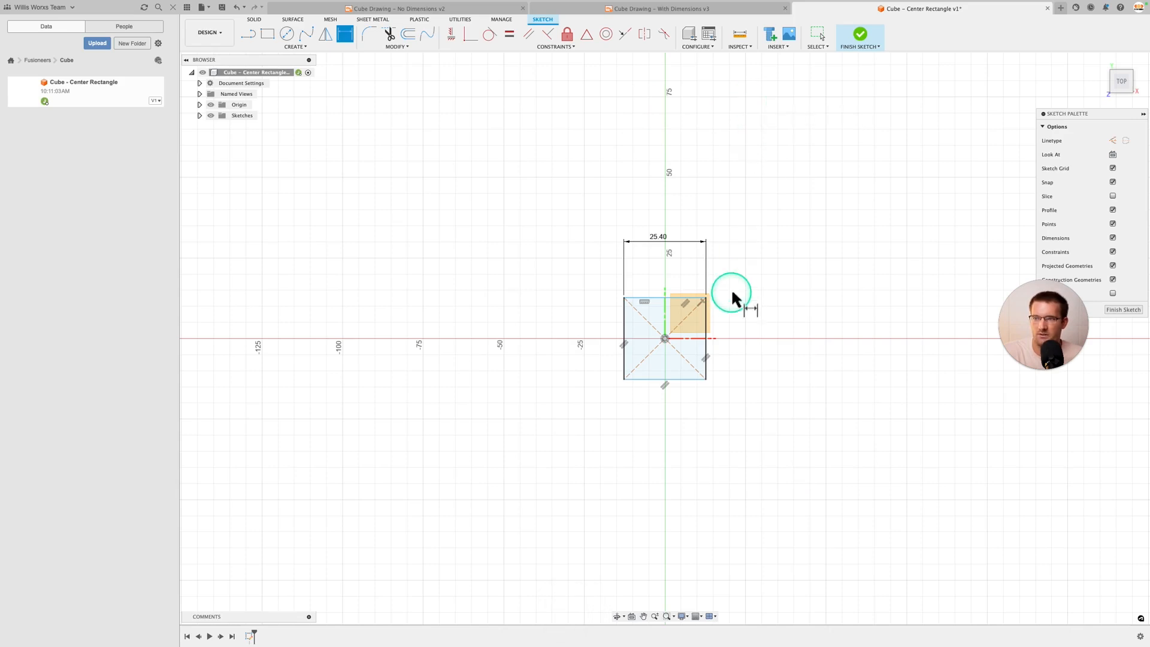
{"action": "scroll", "coordinate": [685, 305], "scroll_direction": "up", "scroll_amount": 5}
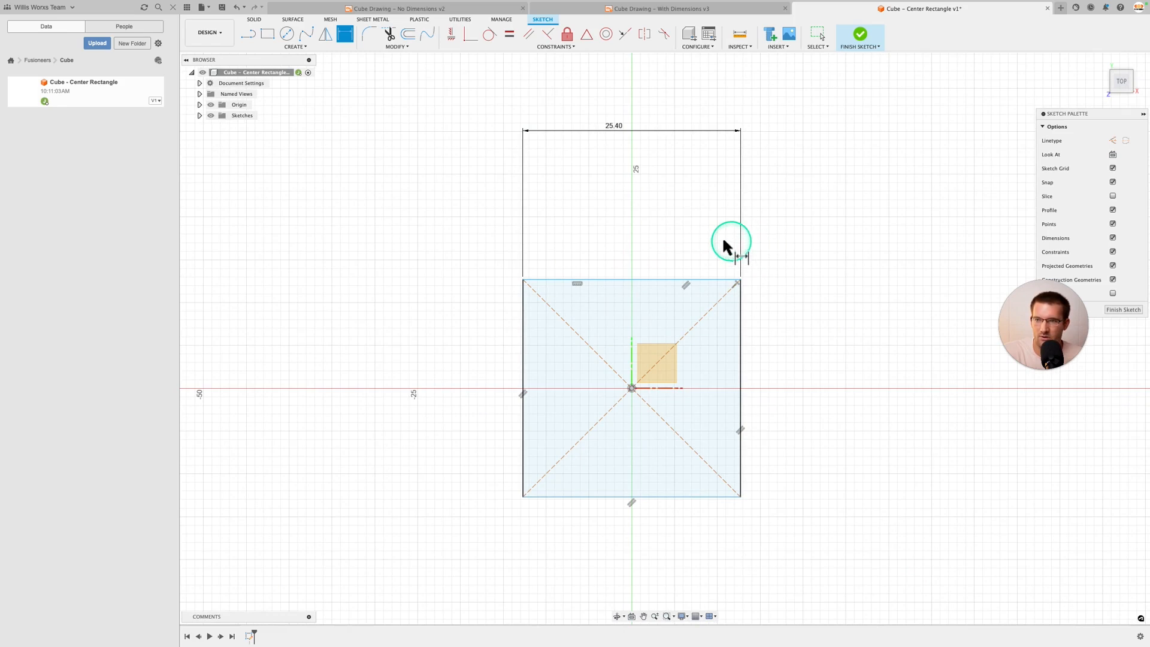
{"action": "key", "text": "Escape"}
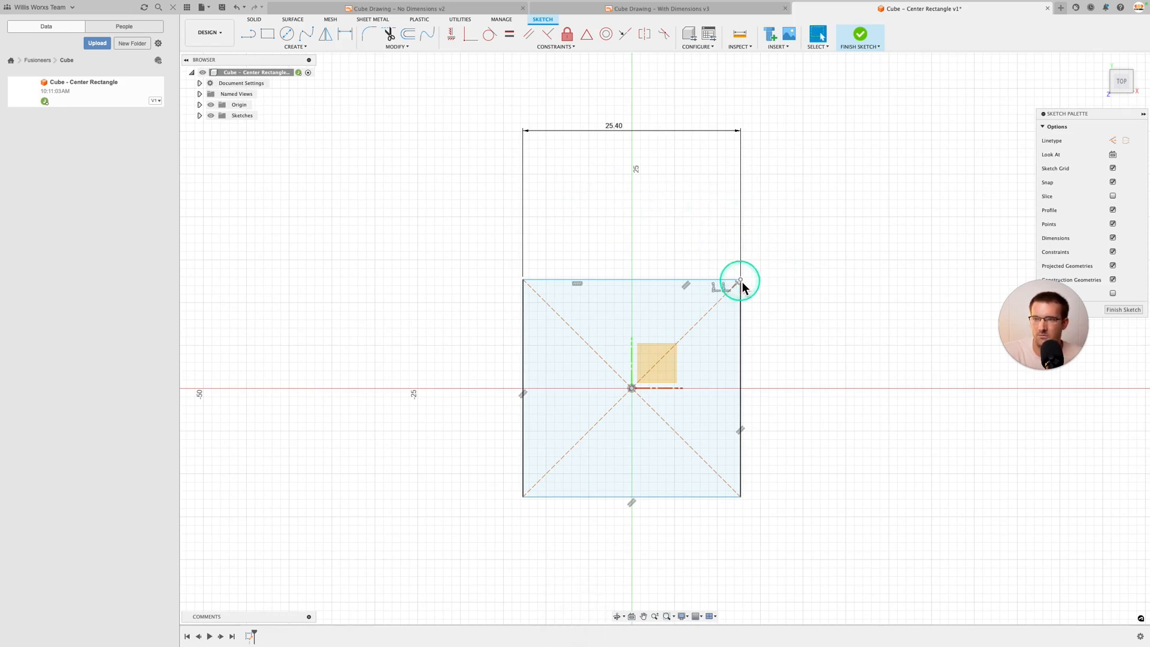
Stretch the rectangle's height by moving its upper-right corner, and shorten it by moving the top edge until it is wider than tall.
{"action": "left_click_drag", "start_coordinate": [740, 280], "coordinate": [700, 245]}
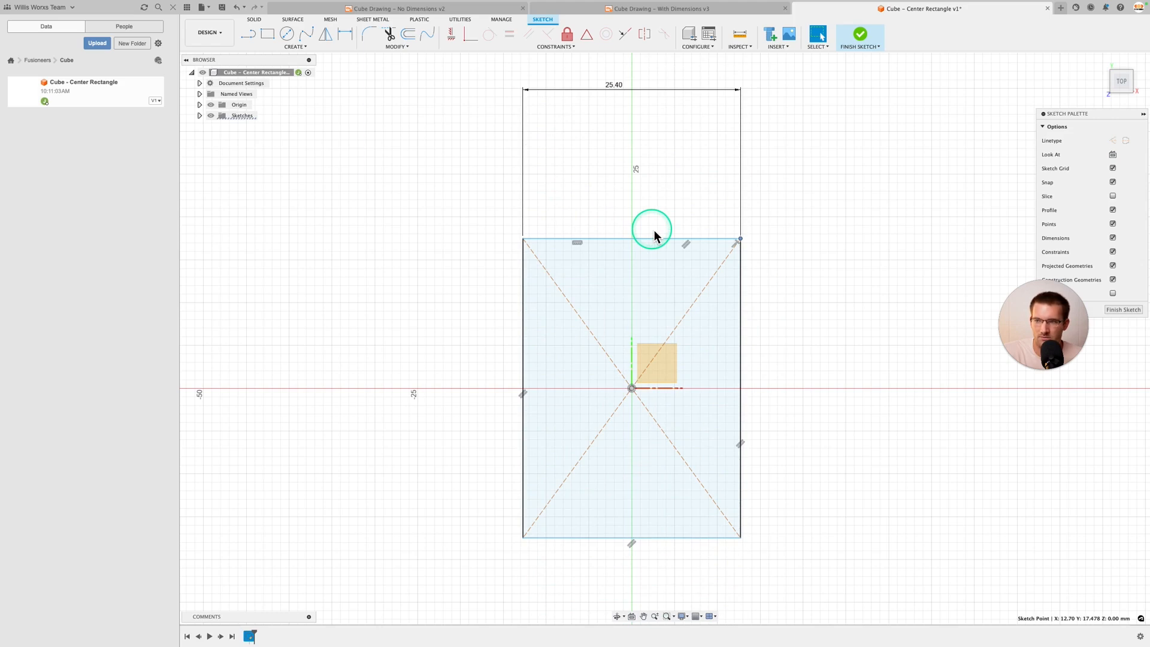
{"action": "mouse_move", "coordinate": [548, 245]}
{"action": "left_mouse_down"}
{"action": "mouse_move", "coordinate": [562, 394]}
{"action": "mouse_move", "coordinate": [557, 162]}
{"action": "mouse_move", "coordinate": [569, 448]}
{"action": "mouse_move", "coordinate": [563, 219]}
{"action": "mouse_move", "coordinate": [567, 365]}
{"action": "left_mouse_up"}
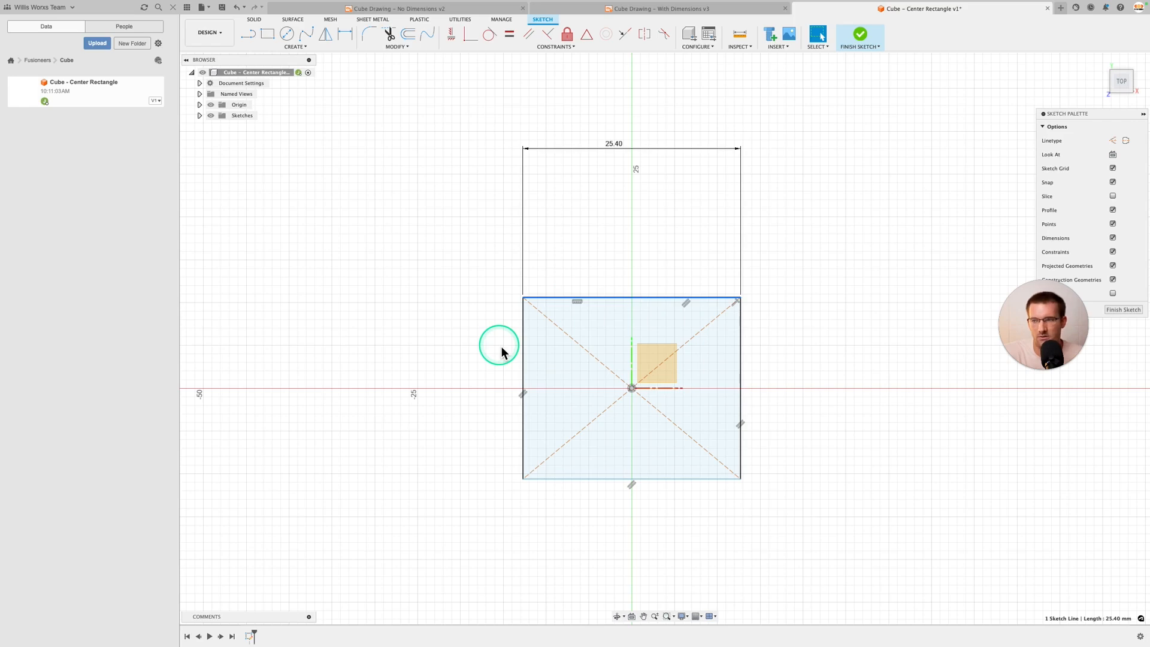
{"action": "left_click", "coordinate": [469, 274]}
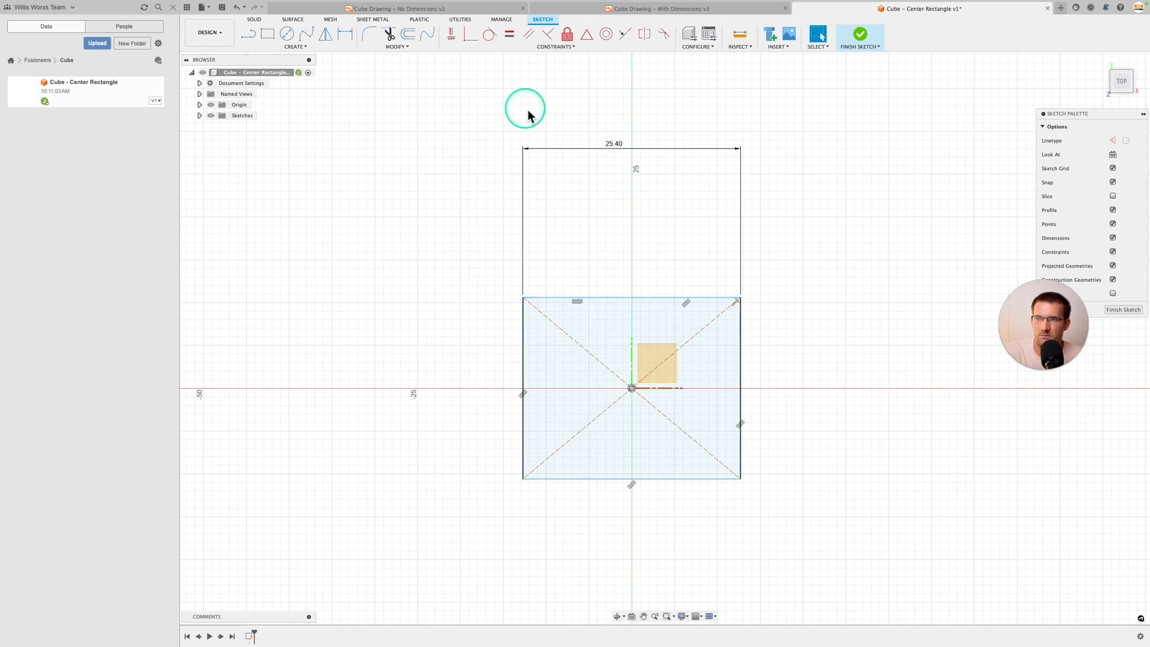
Apply an Equal constraint between the rectangle's top and left edges.
{"action": "left_click", "coordinate": [511, 36]}
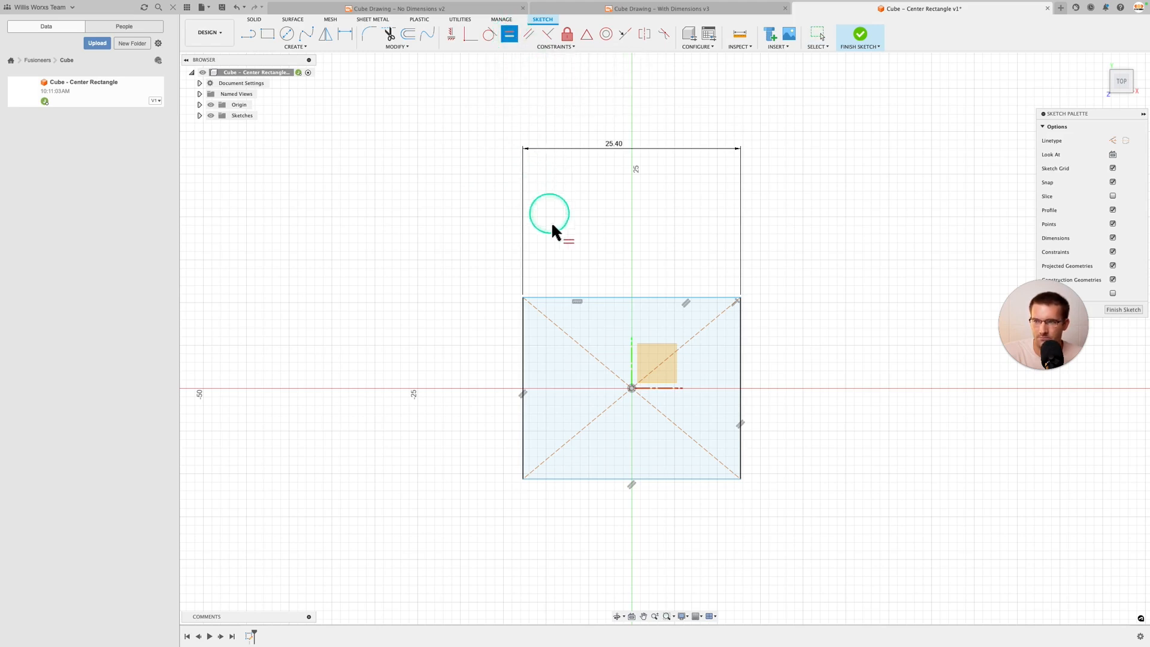
{"action": "left_click", "coordinate": [556, 297]}
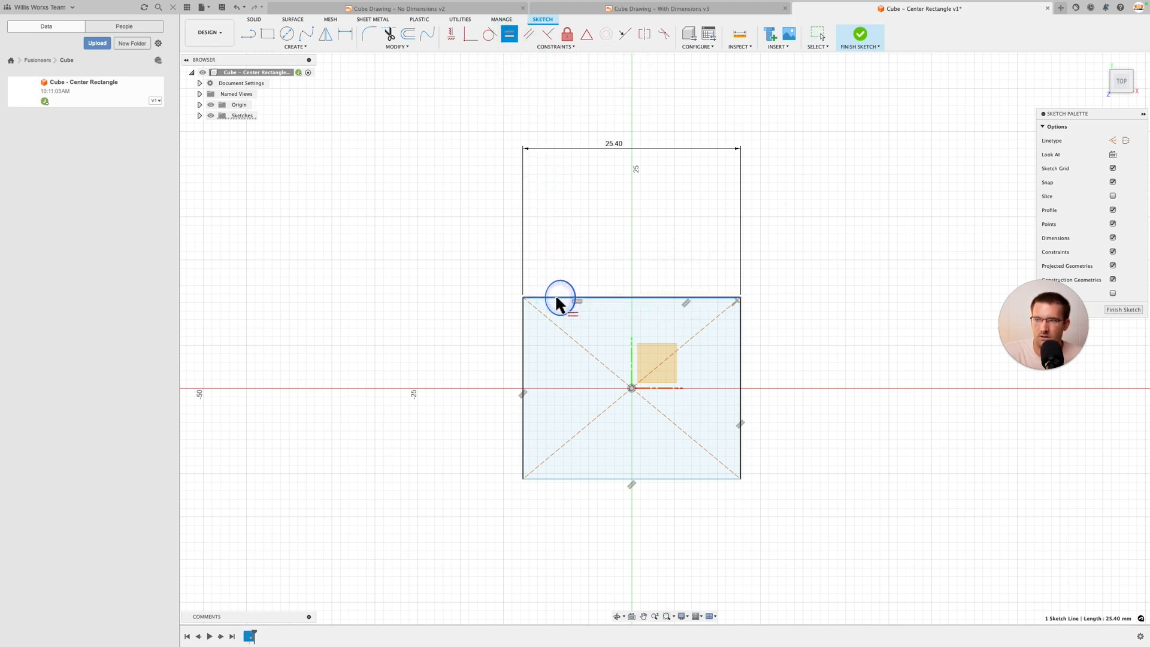
{"action": "left_click", "coordinate": [523, 329]}
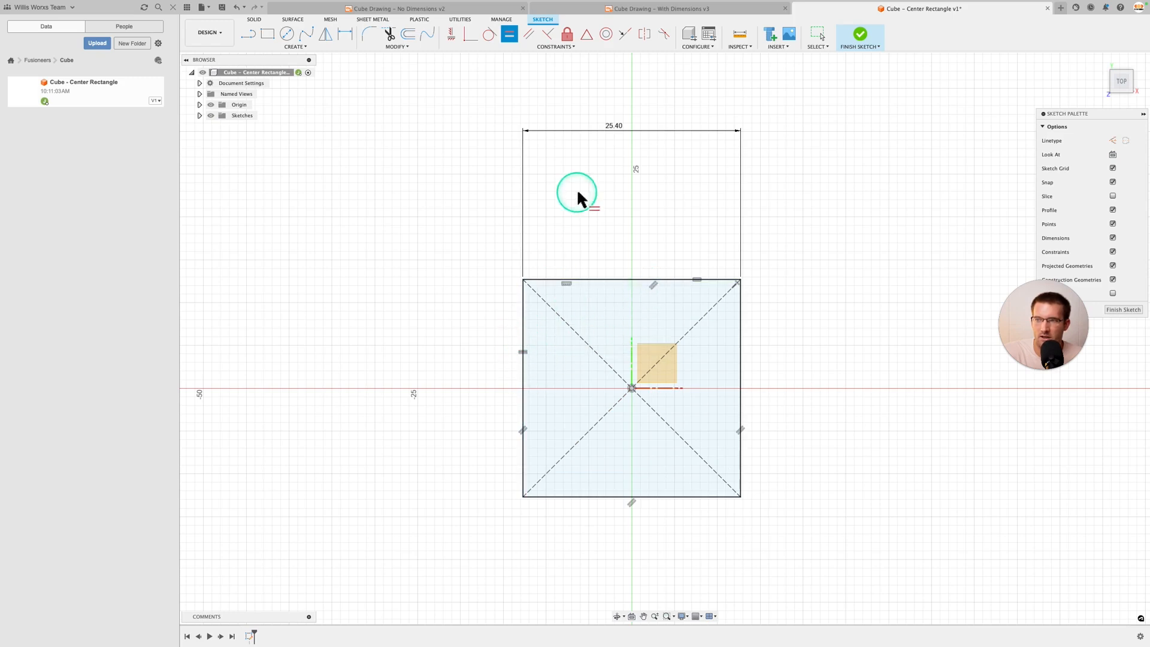
{"action": "key", "text": "Escape"}
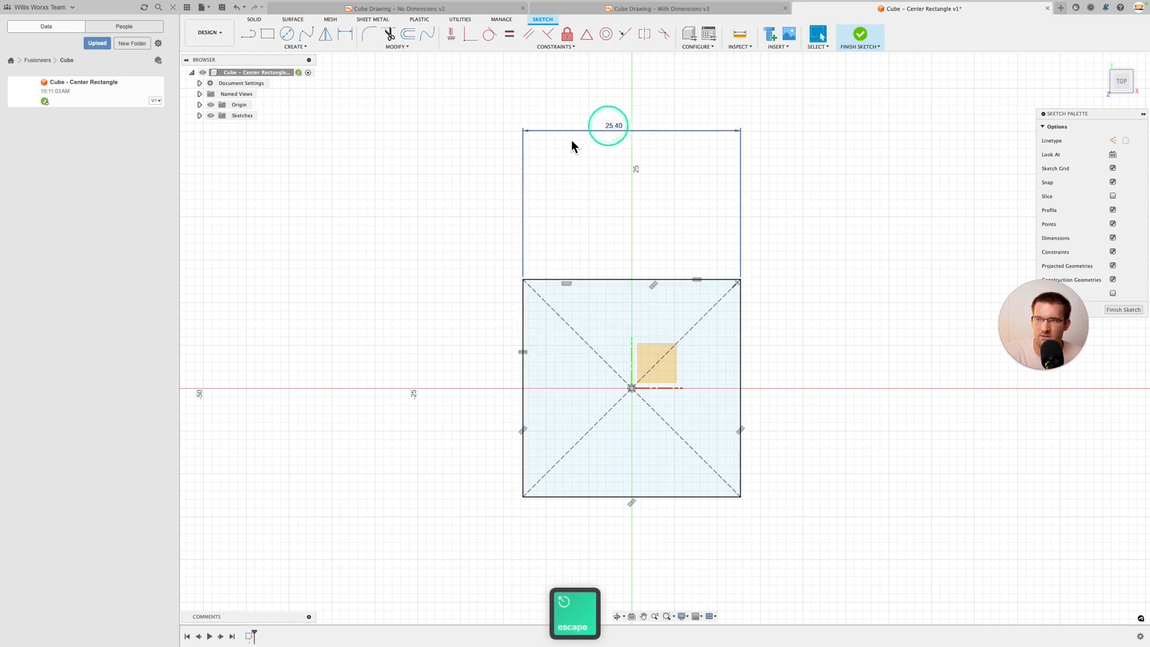
Try a rectangle width of 50 mm, and undo both that change and the Equal constraint.
{"action": "double_click", "coordinate": [616, 125]}
{"action": "type", "text": "50"}
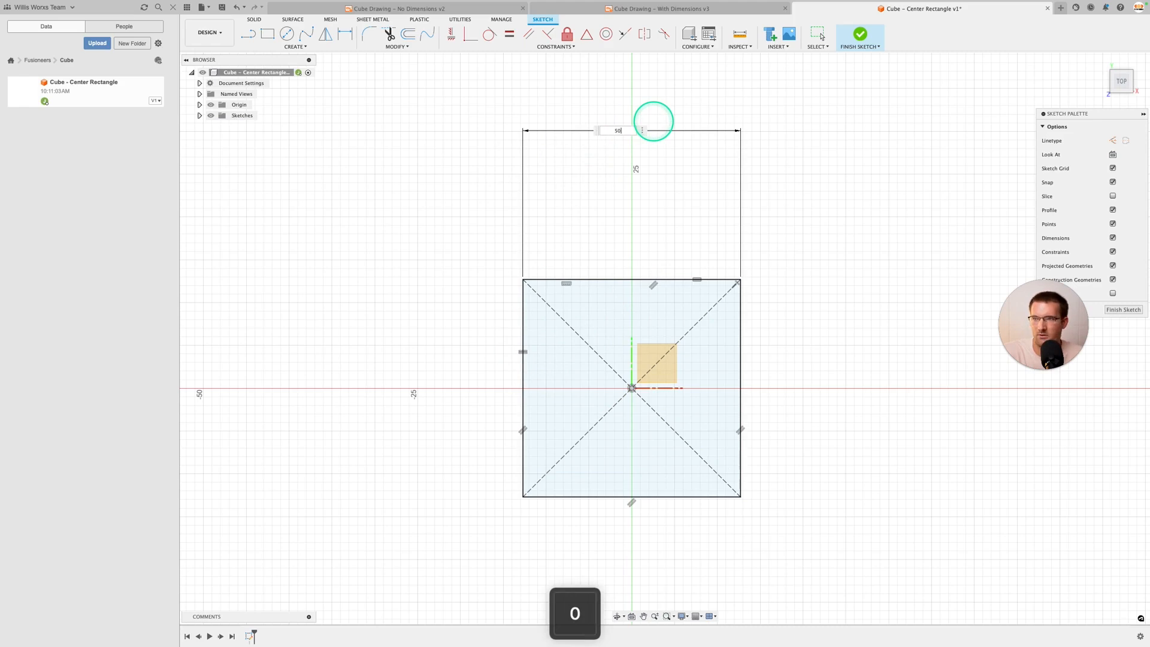
{"action": "key", "text": "Return"}
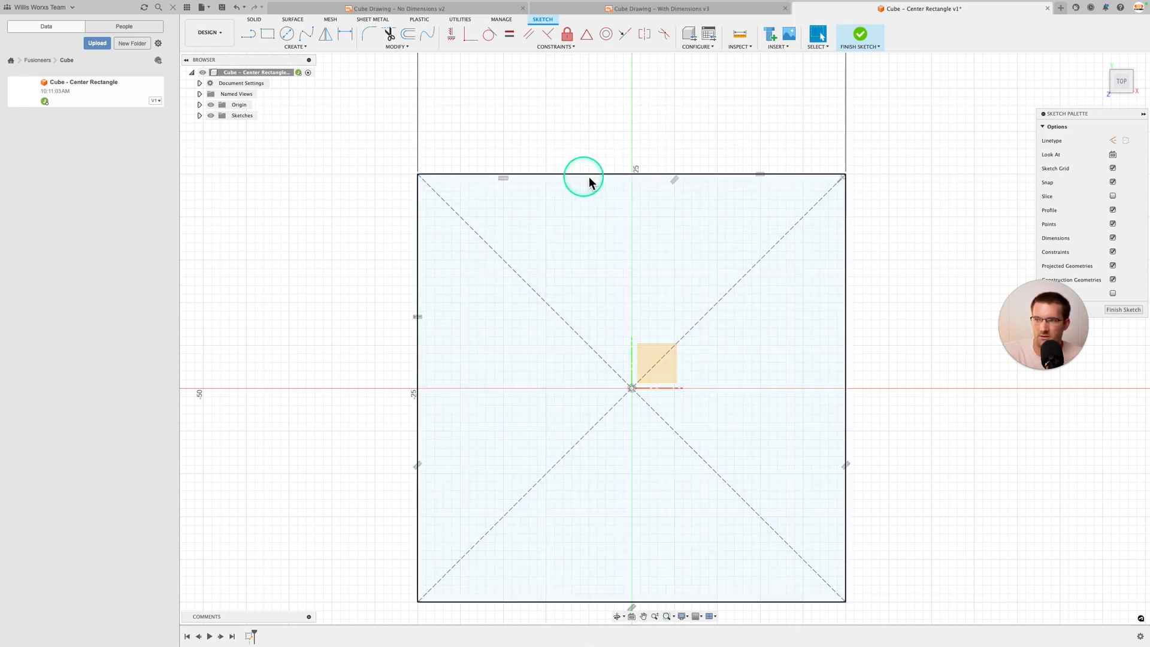
{"action": "key", "text": "super+z"}
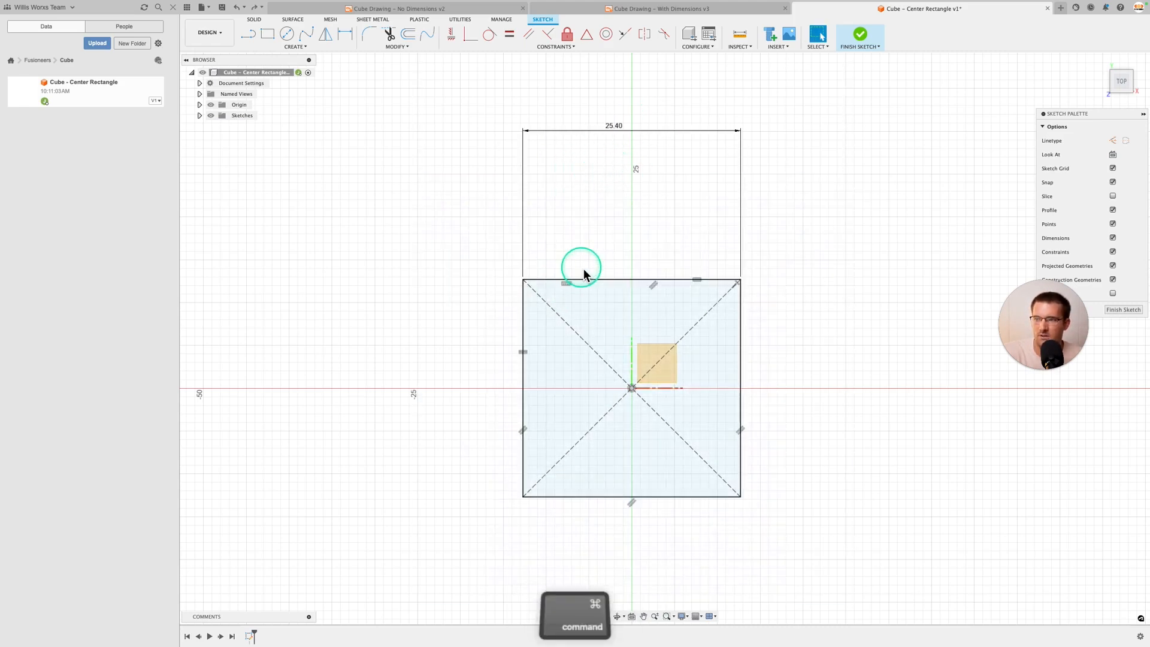
{"action": "key", "text": "super+z"}
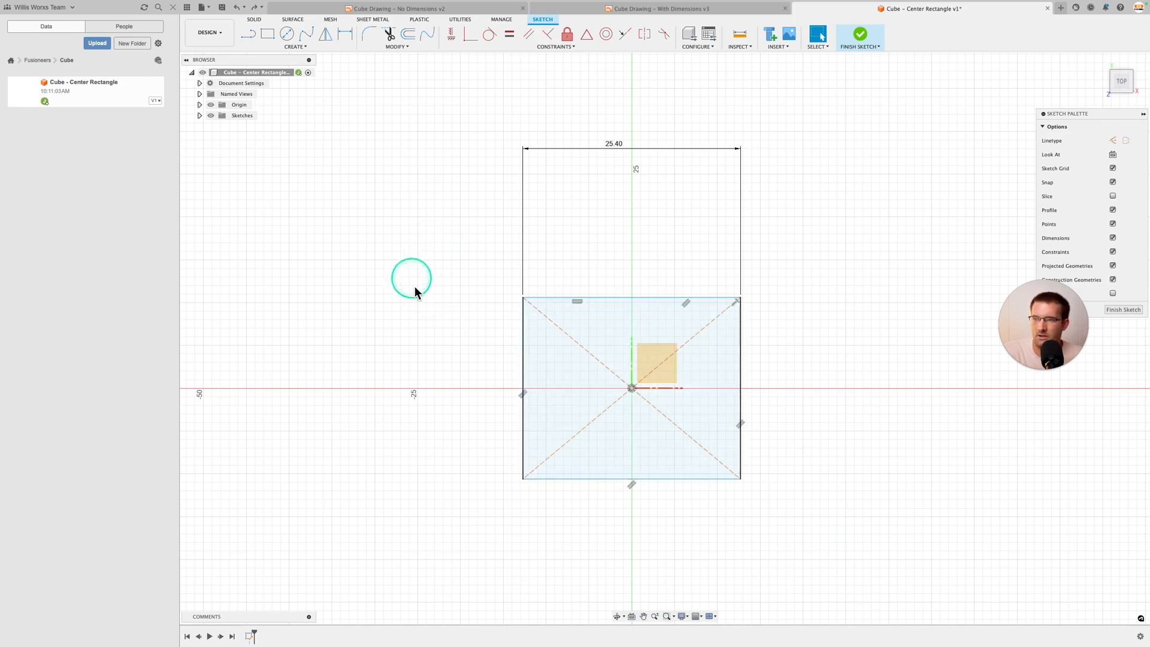
Dimension the rectangle's left edge and link its value to the width dimension, d1.
{"action": "key", "text": "d"}
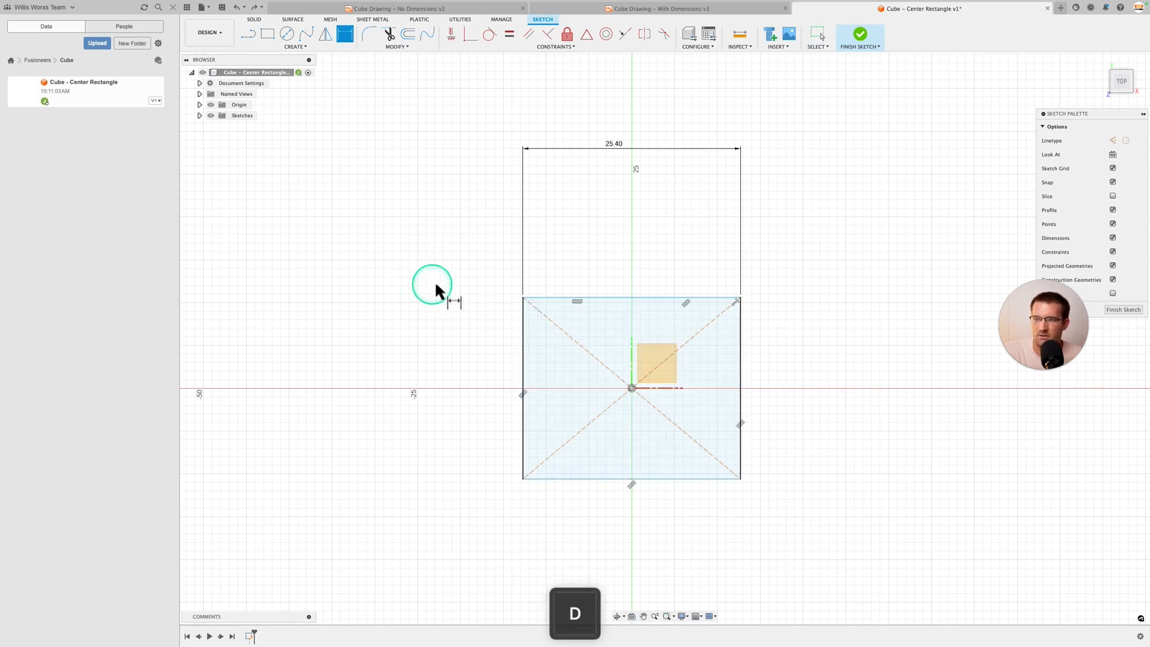
{"action": "left_click", "coordinate": [522, 316]}
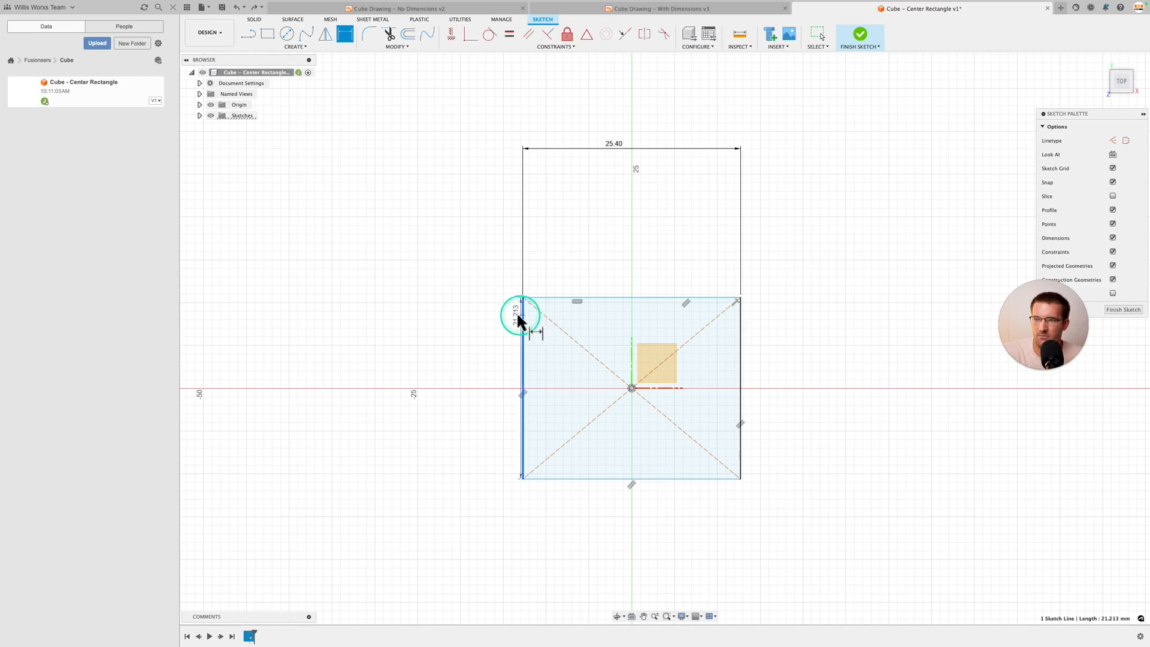
{"action": "left_click", "coordinate": [455, 323]}
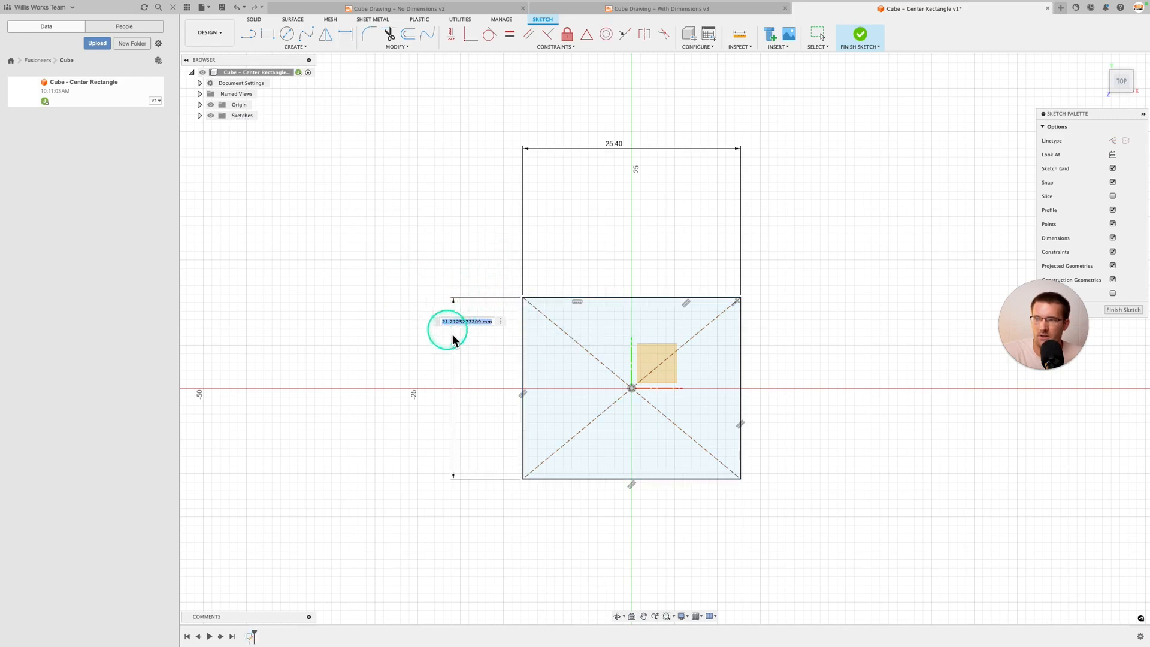
{"action": "left_click", "coordinate": [613, 146]}
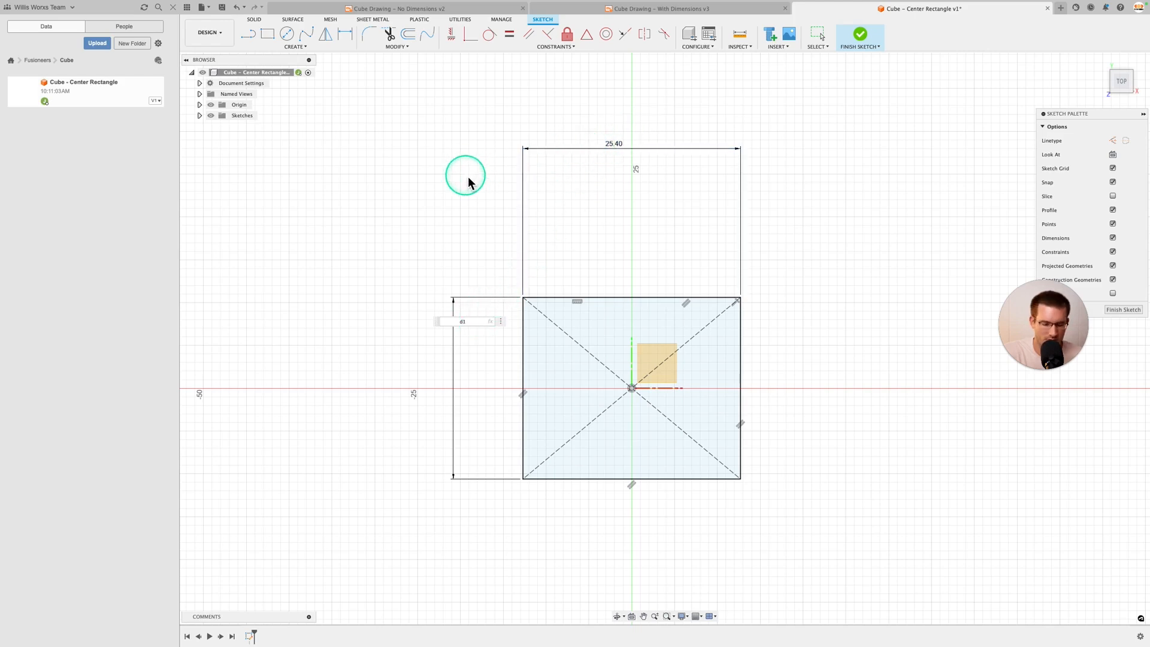
{"action": "key", "text": "Return"}
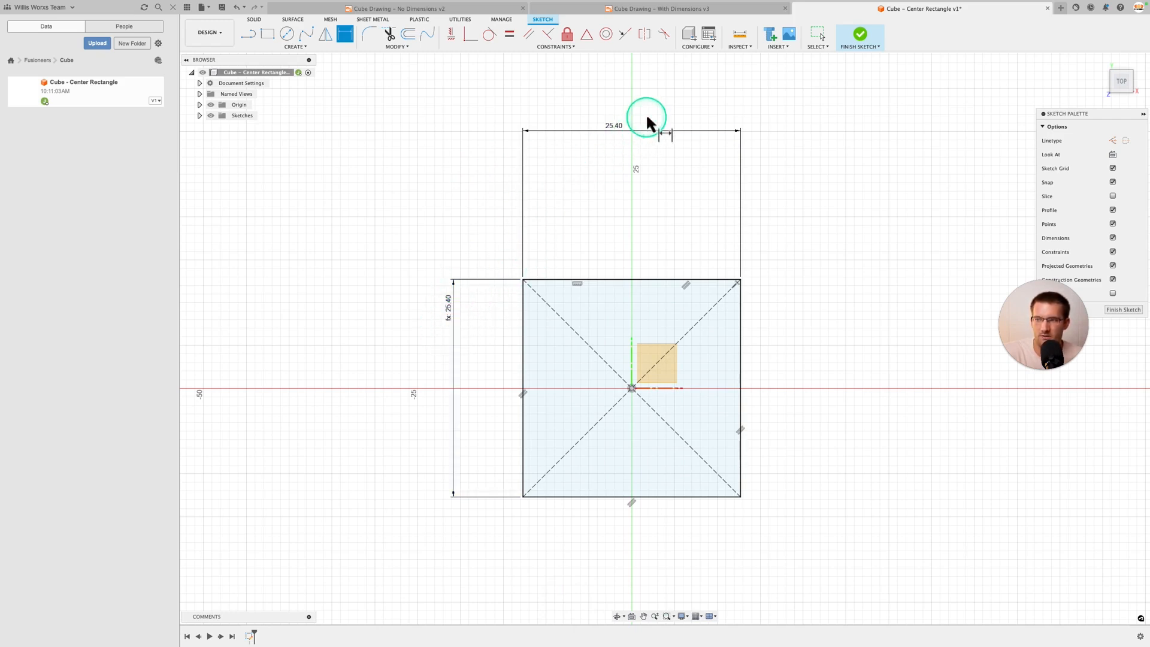
Try a rectangle width of 30 mm with the height linked to it, and undo the change.
{"action": "double_click", "coordinate": [613, 124]}
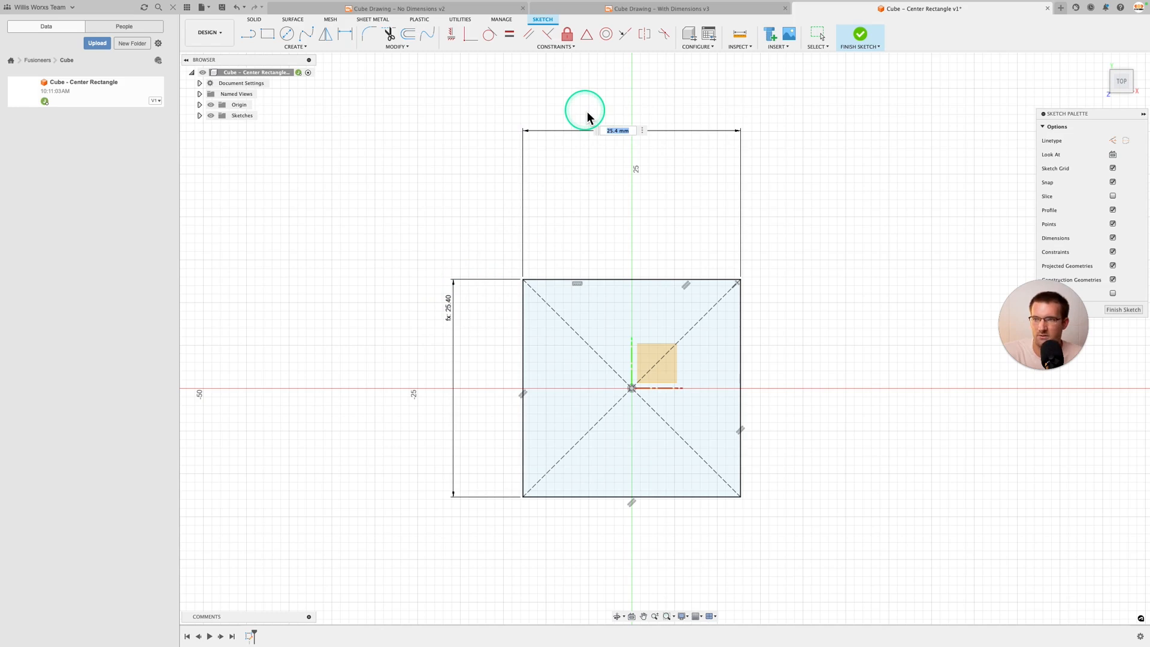
{"action": "type", "text": "30"}
{"action": "key", "text": "Return"}
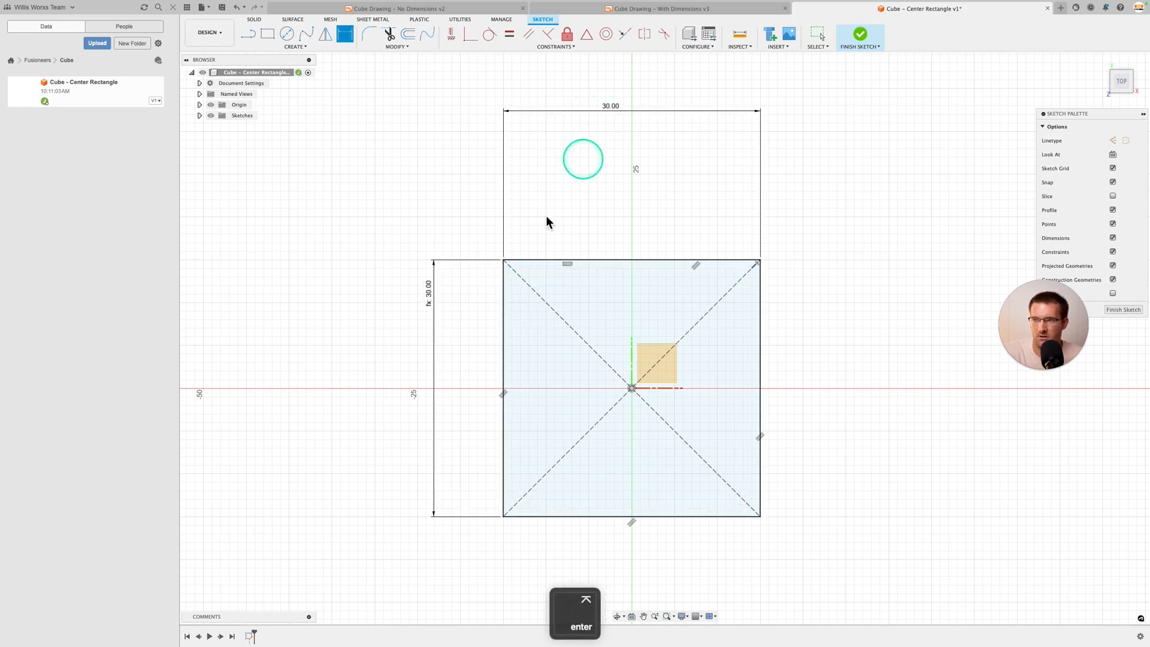
{"action": "key", "text": "super+z"}
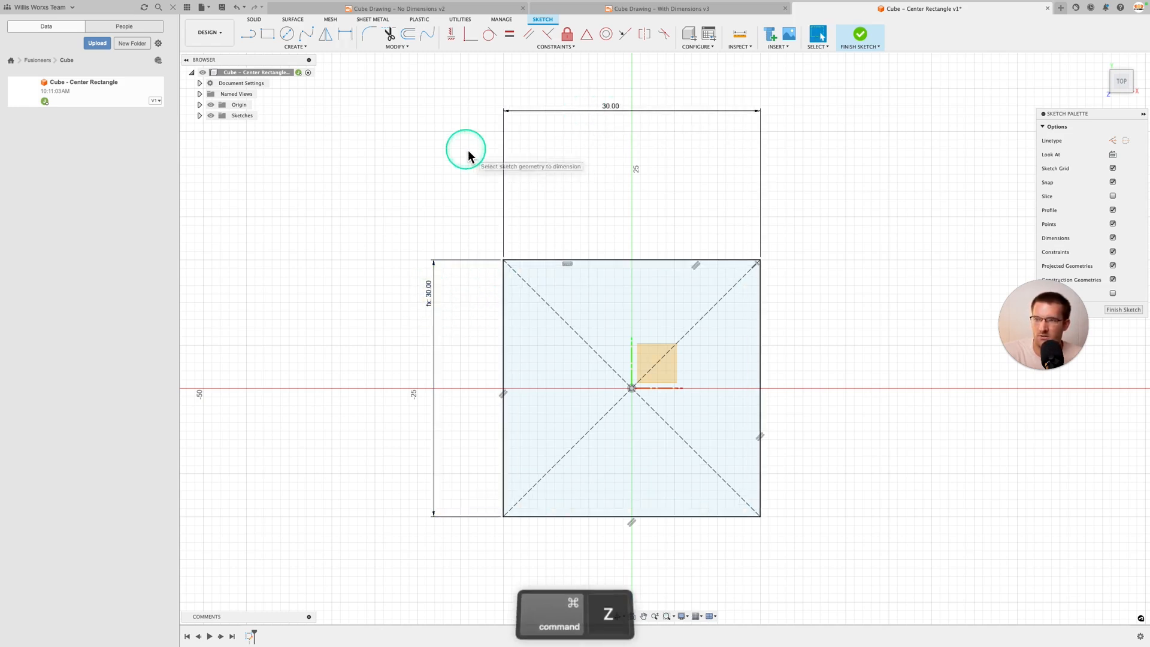
{"action": "key", "text": "super+z"}
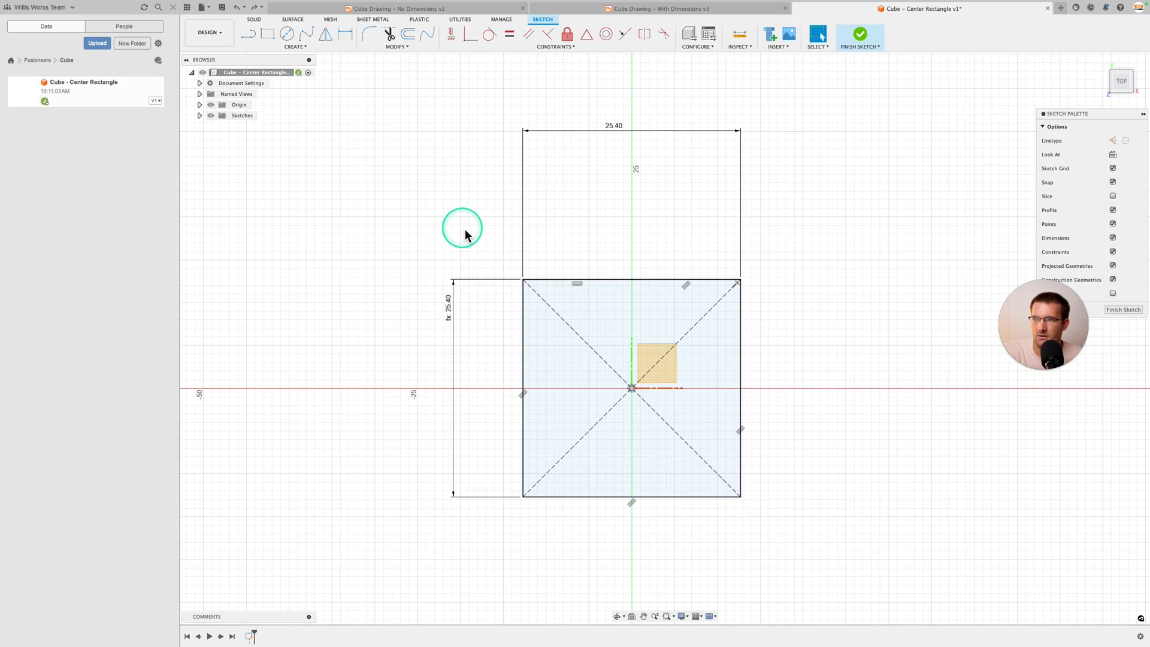
Replace the linked height of the rectangle with a fixed value of 25.4 mm.
{"action": "double_click", "coordinate": [452, 314]}
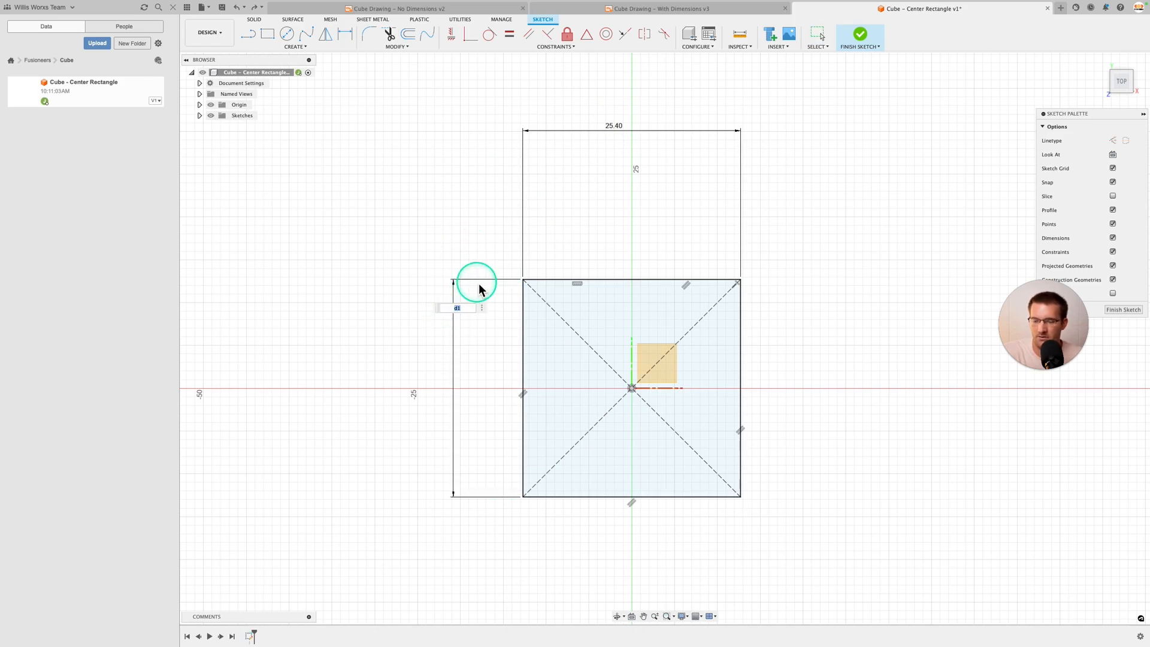
{"action": "type", "text": "25.4"}
{"action": "key", "text": "Return"}
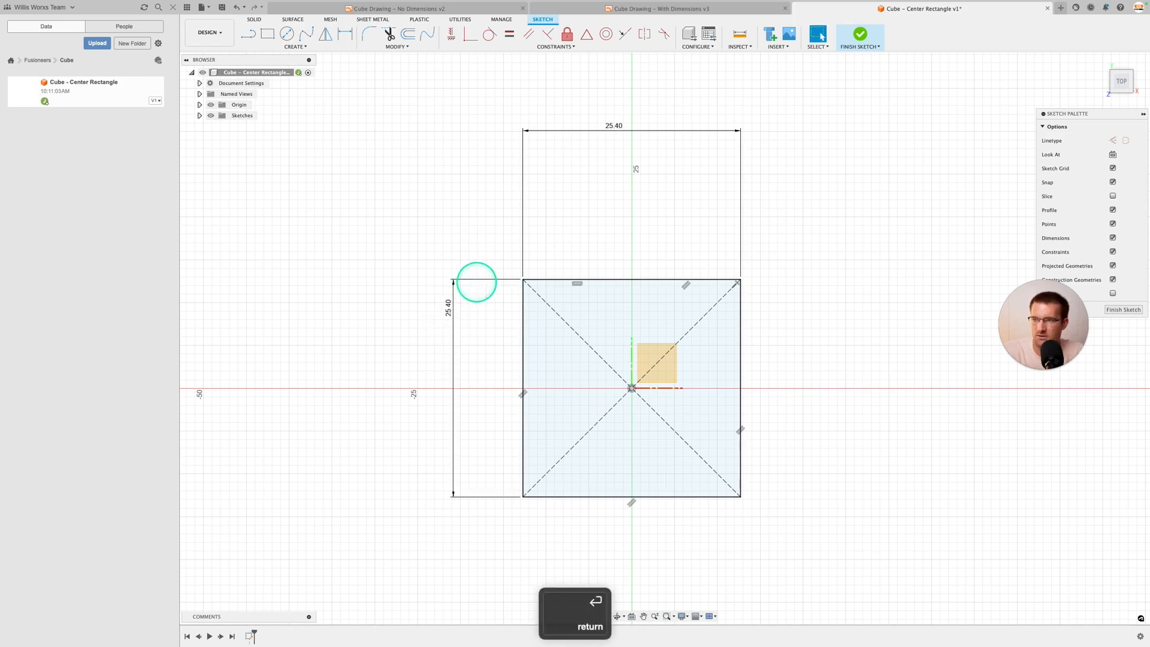
Try a rectangle width of 30 mm with the height dimensioned independently, and undo the change.
{"action": "double_click", "coordinate": [614, 127]}
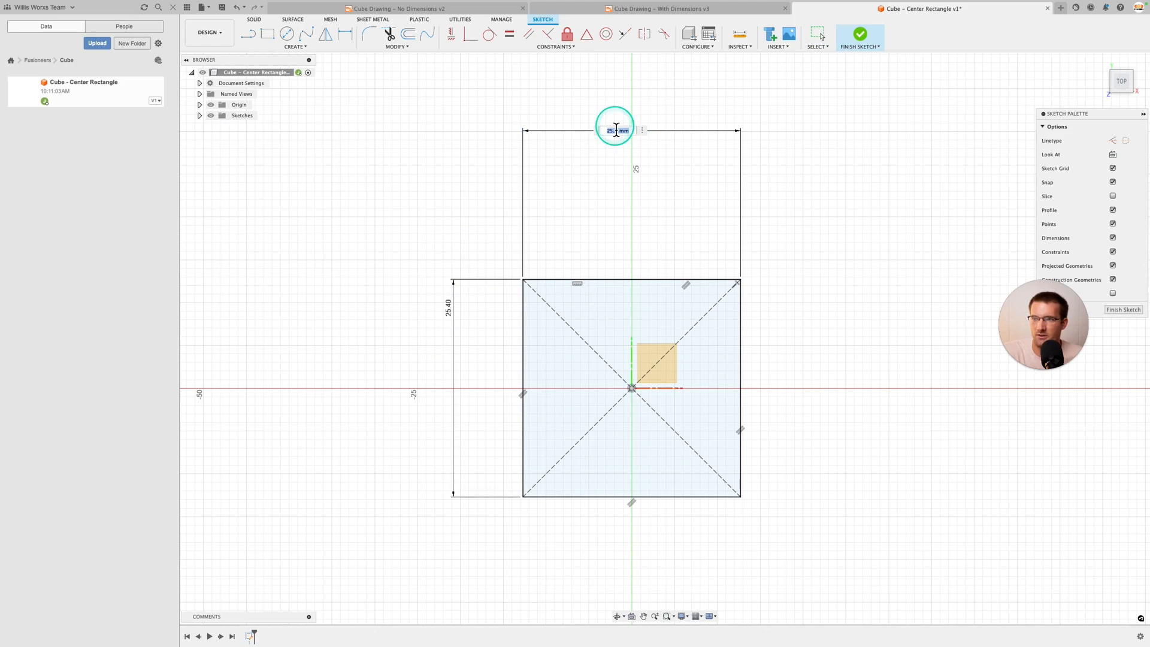
{"action": "type", "text": "30"}
{"action": "key", "text": "Return"}
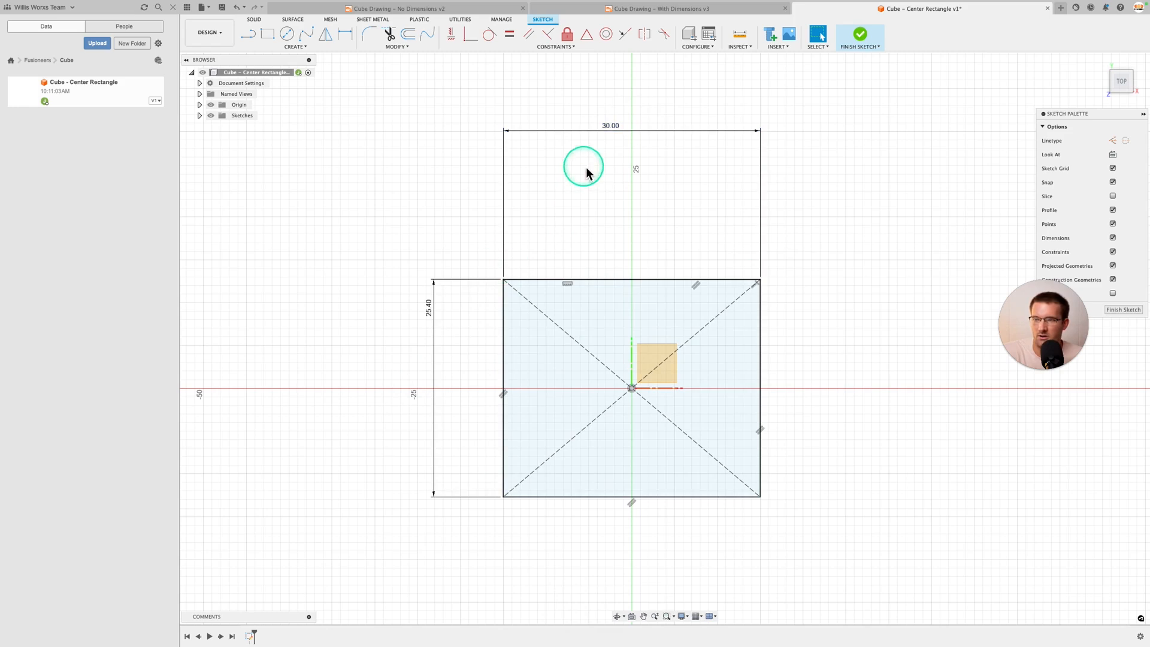
{"action": "key", "text": "super+z"}
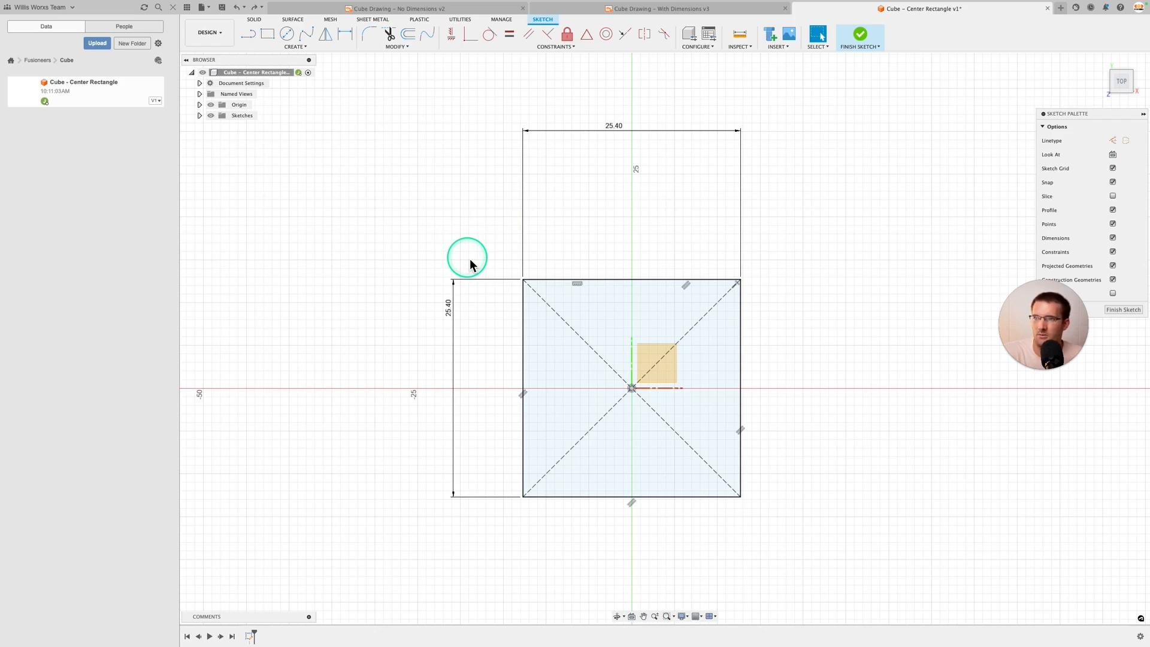
Reposition the height dimension beside the middle of the rectangle's left edge and set its value to 1in.
{"action": "left_click_drag", "start_coordinate": [449, 308], "coordinate": [465, 400]}
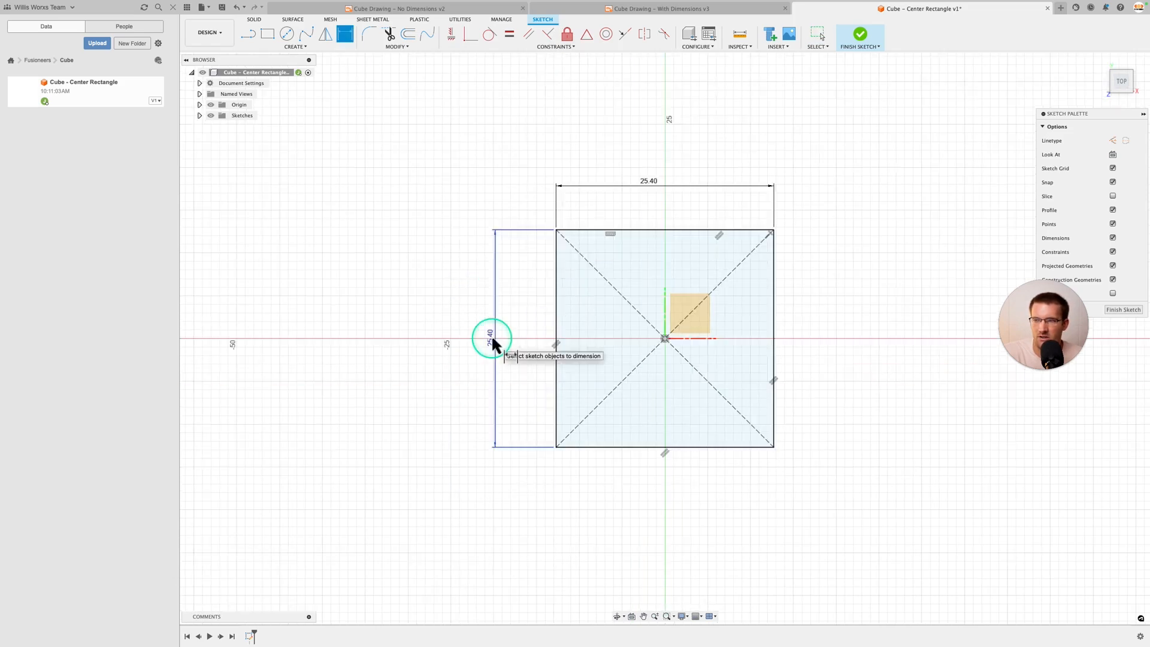
{"action": "left_click", "coordinate": [492, 342]}
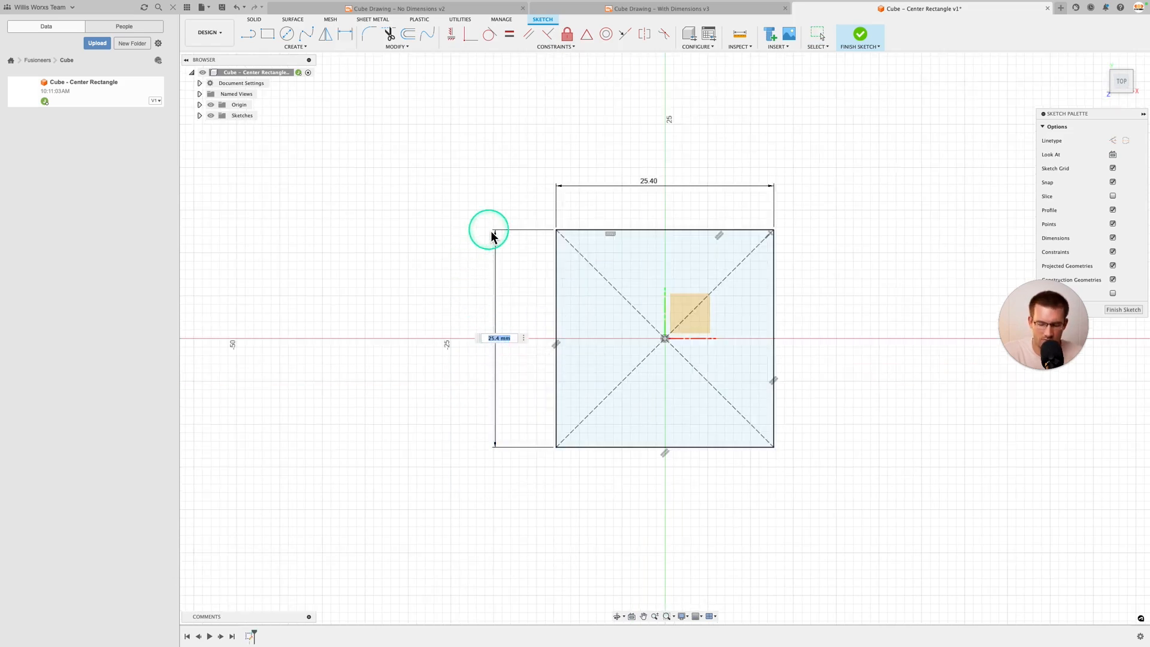
{"action": "type", "text": "1in"}
{"action": "key", "text": "Return"}
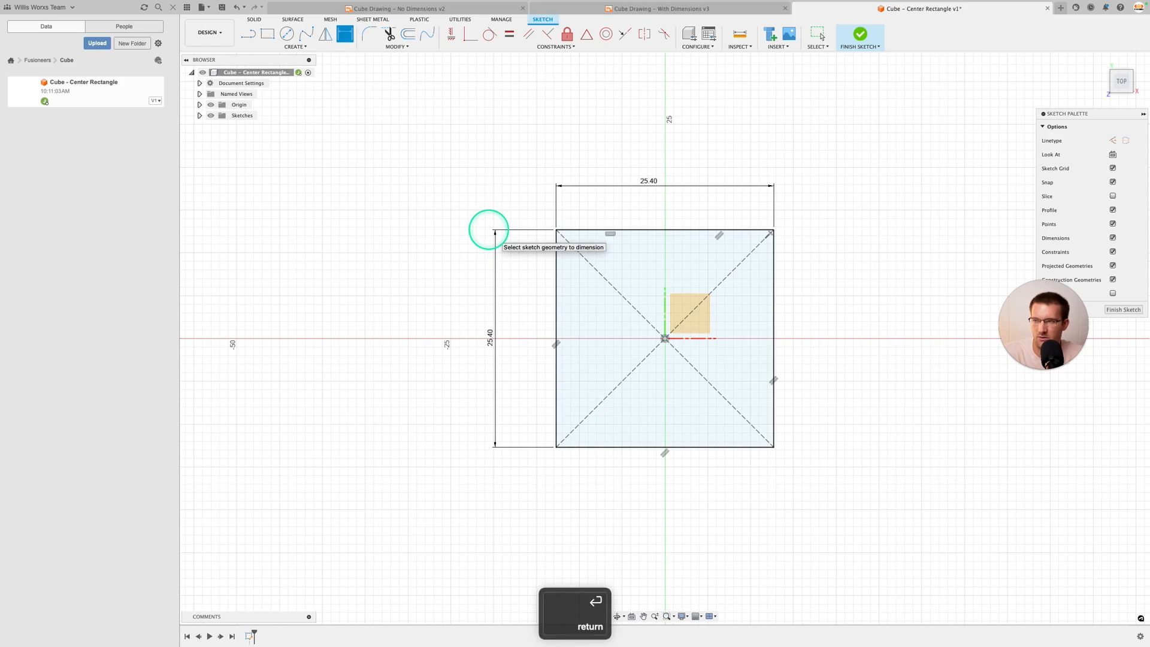
Set the rectangle's width dimension to 1" using the inch symbol.
{"action": "left_click", "coordinate": [657, 188]}
{"action": "double_click", "coordinate": [657, 188]}
{"action": "type", "text": "1\""}
{"action": "key", "text": "Return"}
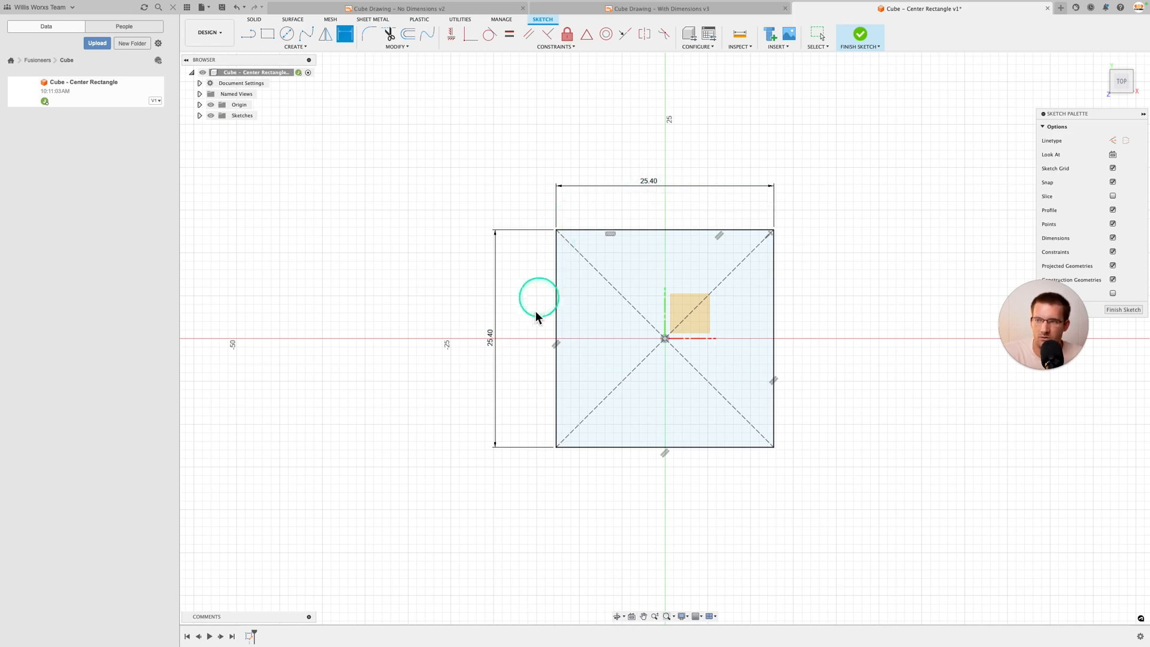
Try a rectangle width of 2", and undo the change.
{"action": "double_click", "coordinate": [655, 183]}
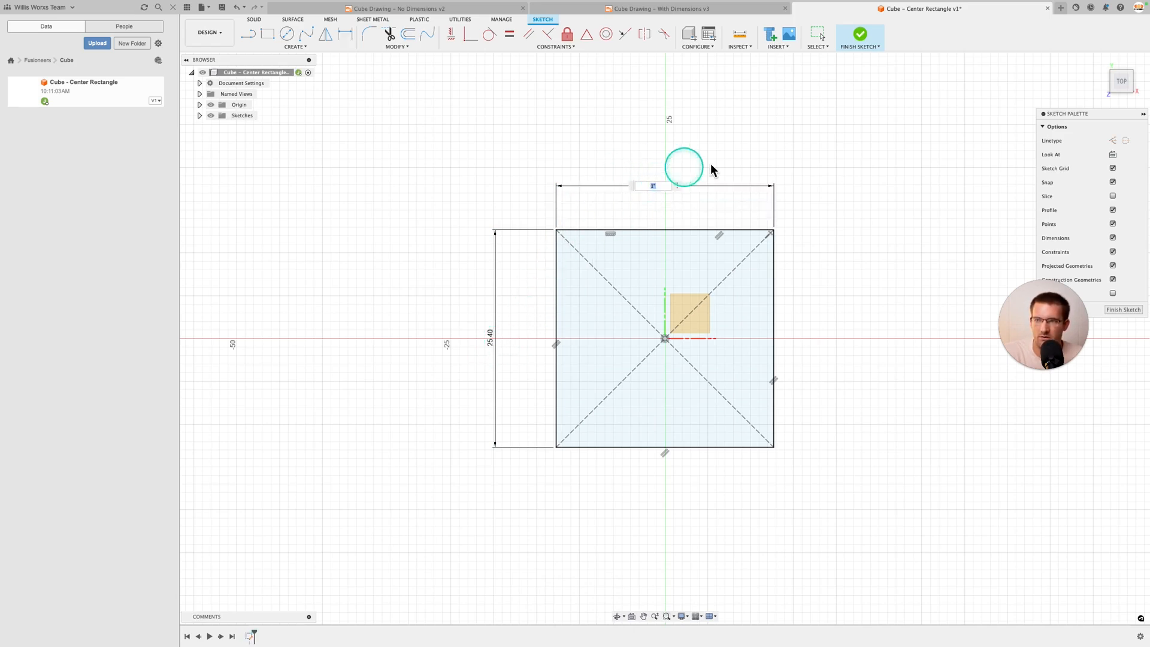
{"action": "type", "text": "2"}
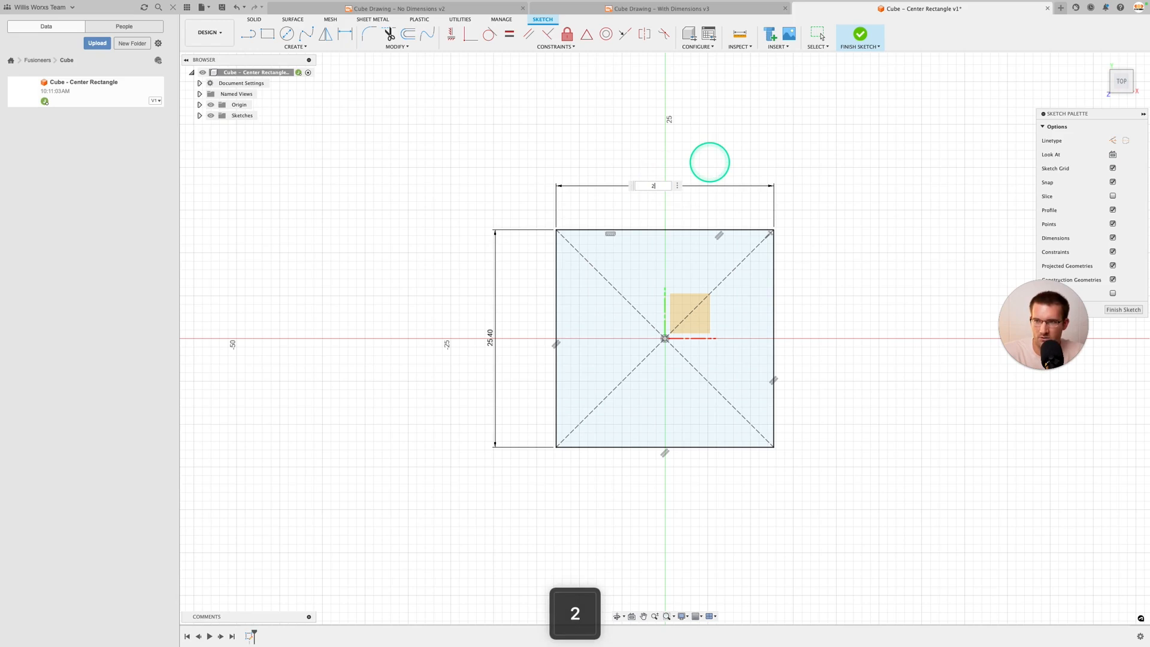
{"action": "type", "text": "\""}
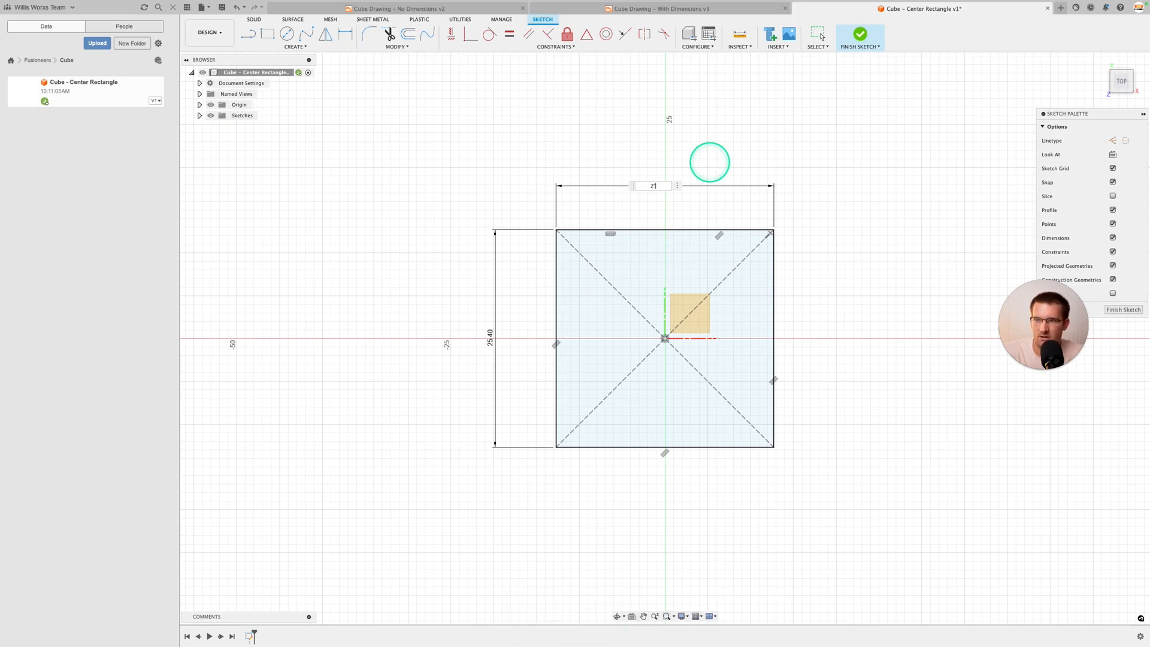
{"action": "key", "text": "Return"}
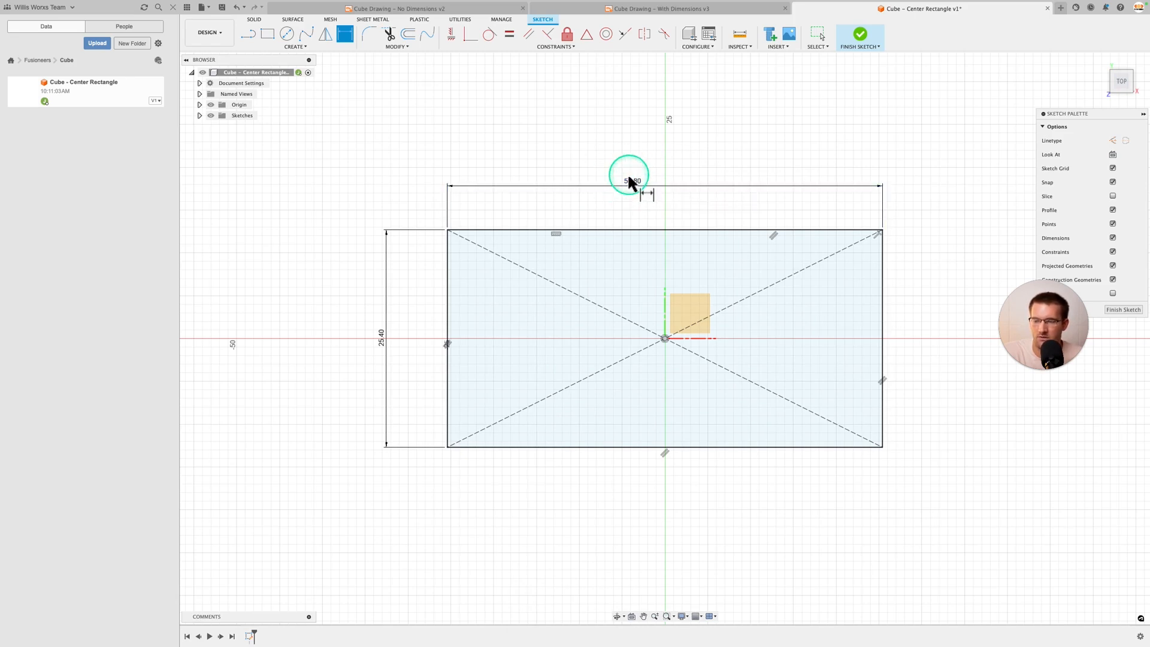
{"action": "key", "text": "super+z"}
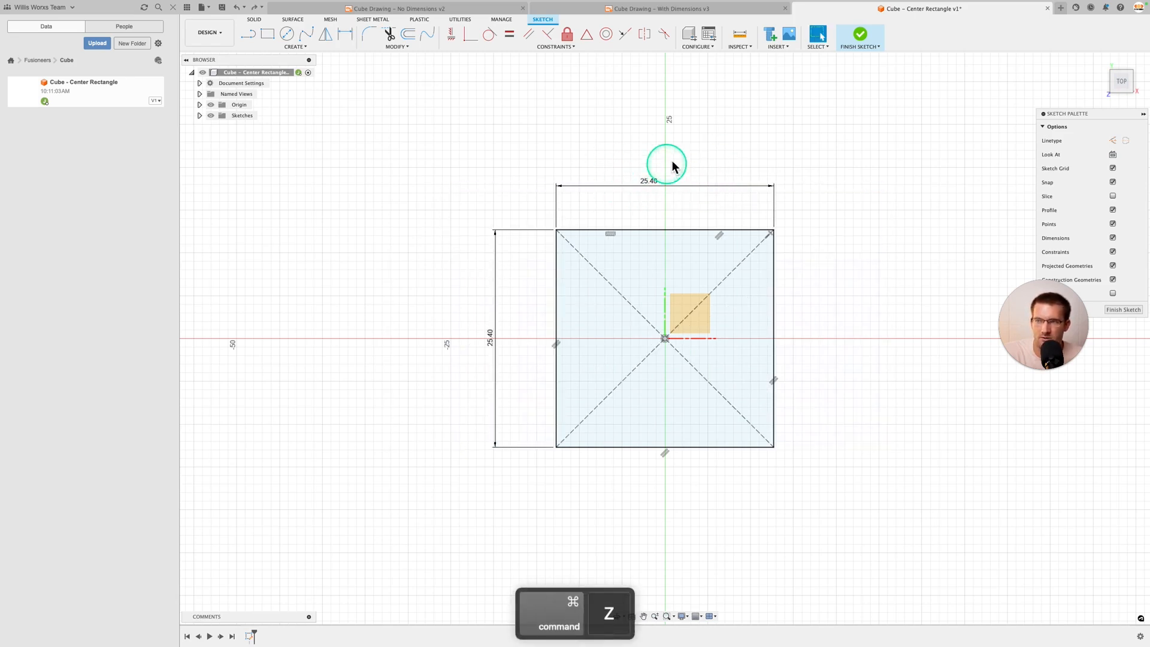
Delete the height dimension beside the rectangle's left edge, leaving its value unedited.
{"action": "double_click", "coordinate": [496, 341]}
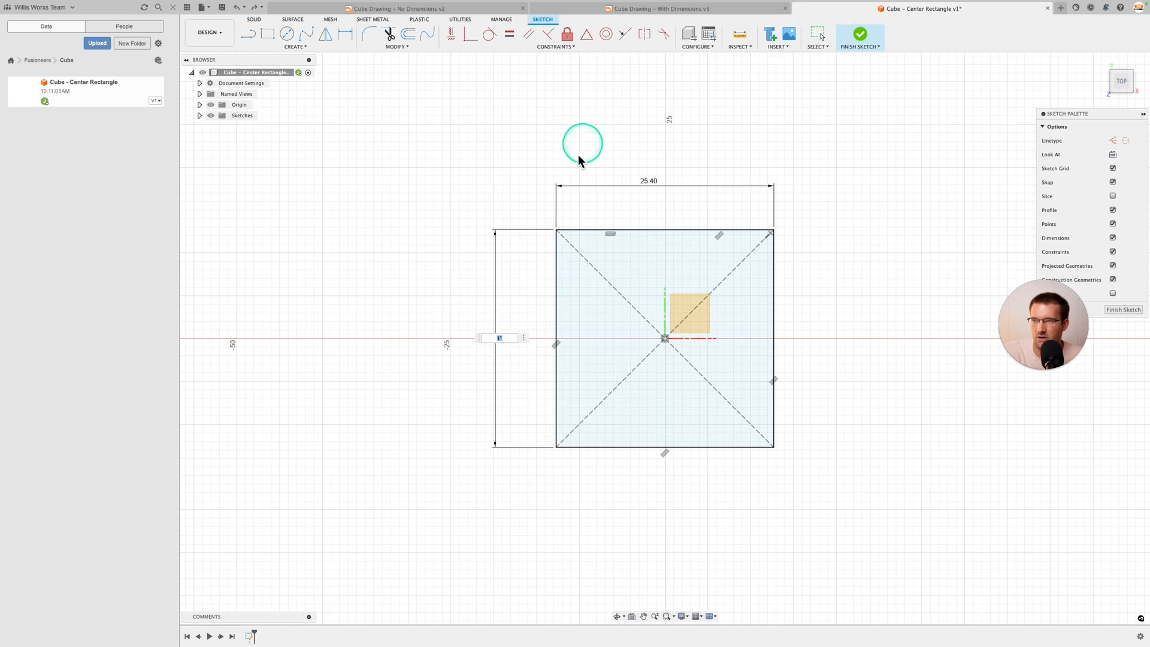
{"action": "key", "text": "Return"}
{"action": "left_click", "coordinate": [495, 336]}
{"action": "key", "text": "Delete"}
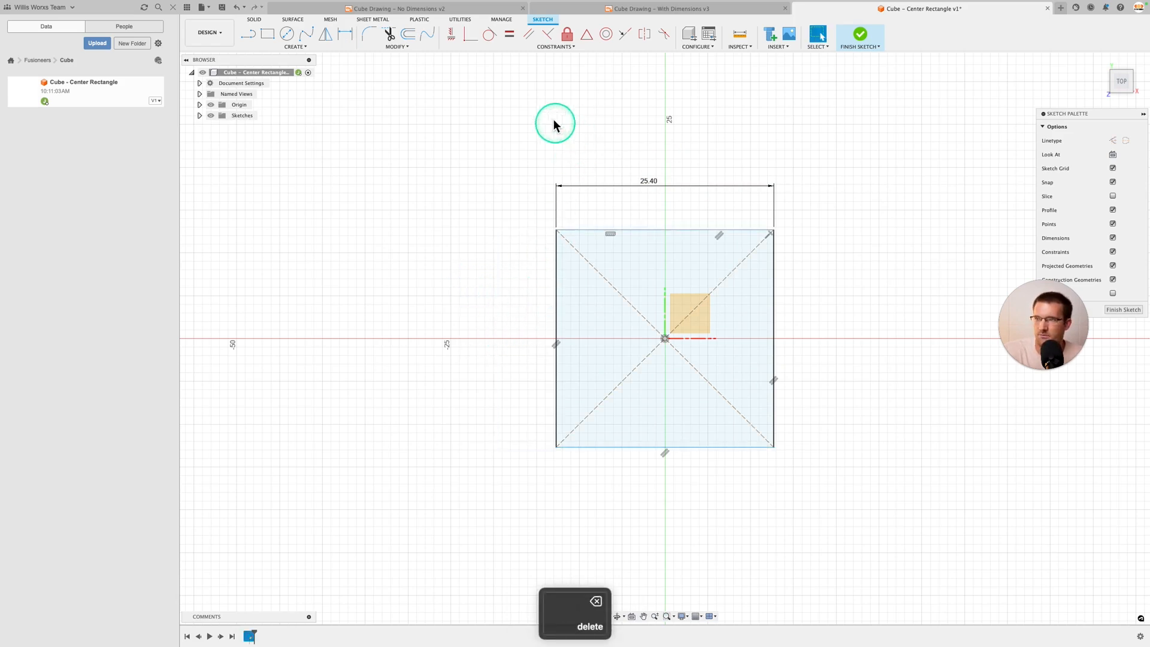
Apply an Equal constraint between the rectangle's left and top edges, and finish the sketch.
{"action": "left_click", "coordinate": [510, 34]}
{"action": "left_click", "coordinate": [556, 265]}
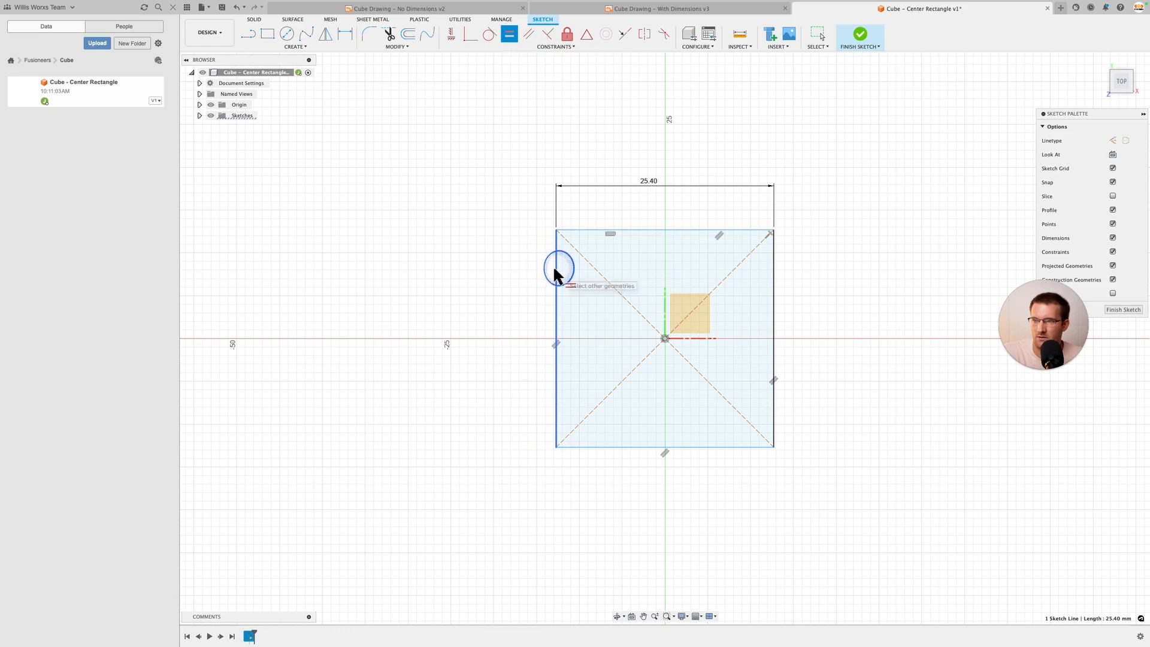
{"action": "left_click", "coordinate": [634, 229]}
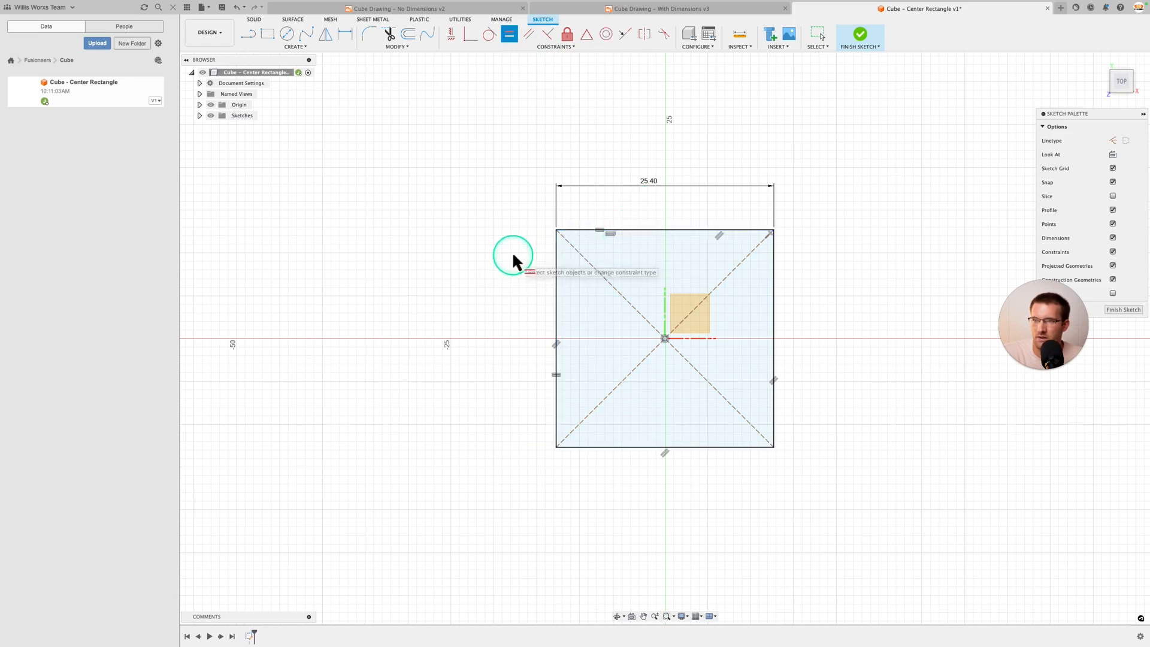
{"action": "left_click", "coordinate": [1122, 311]}
Extrude the square profile upward 25.4 mm to one side as a new body.
{"action": "mouse_move", "coordinate": [869, 346]}
{"action": "middle_mouse_down", "text": "shift"}
{"action": "mouse_move", "coordinate": [832, 280]}
{"action": "mouse_move", "coordinate": [854, 296]}
{"action": "middle_mouse_up", "text": "shift"}
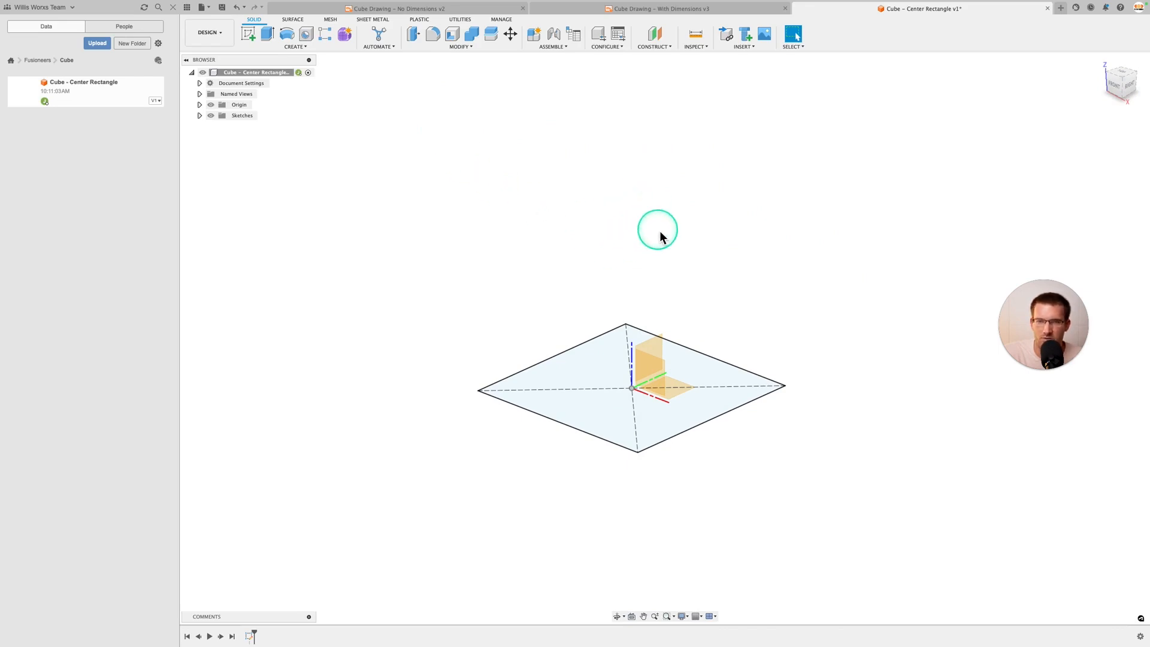
{"action": "key", "text": "e"}
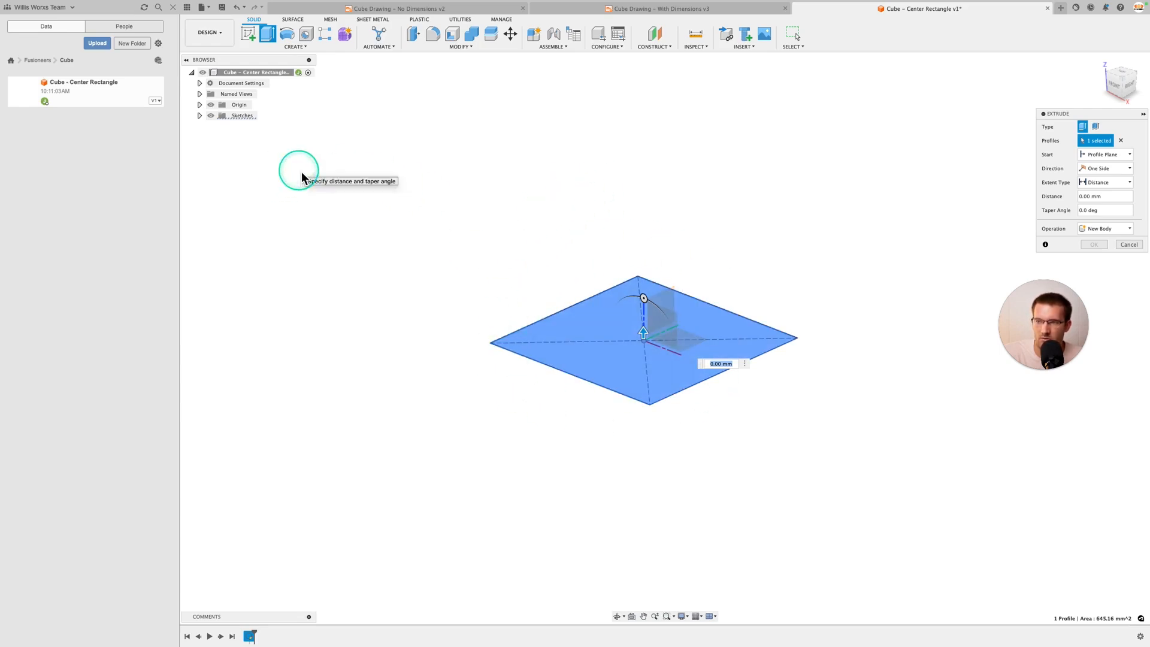
{"action": "key", "text": "Escape"}
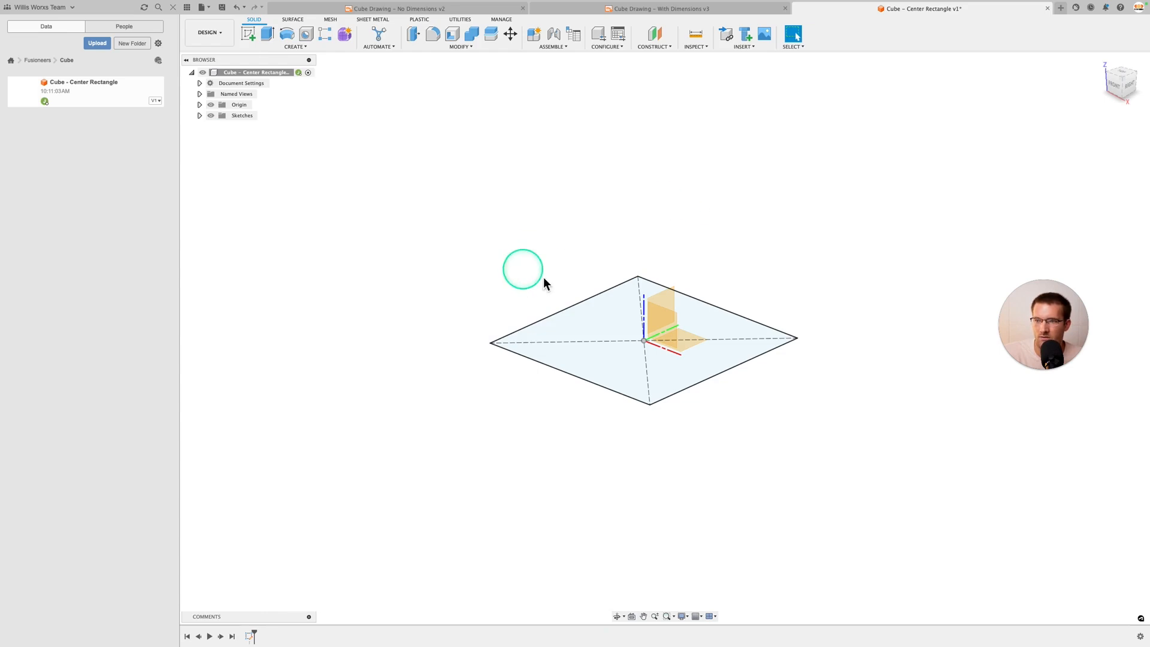
{"action": "key", "text": "e"}
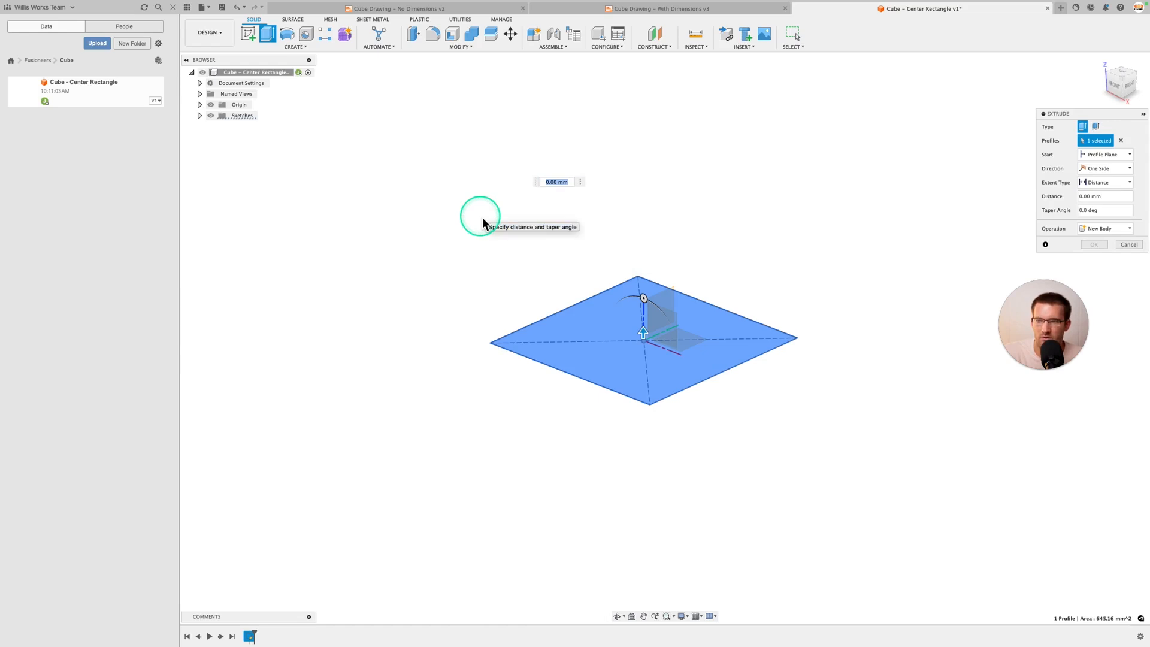
{"action": "middle_click_drag", "start_coordinate": [483, 218], "coordinate": [471, 234]}
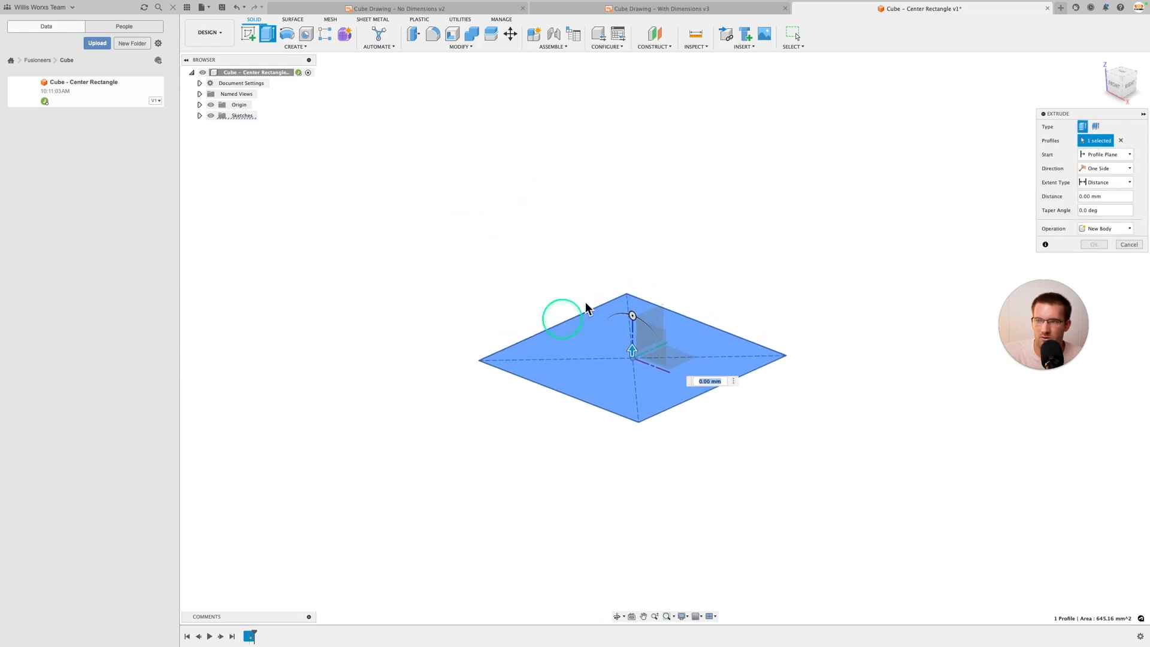
{"action": "left_click_drag", "start_coordinate": [634, 357], "coordinate": [629, 240]}
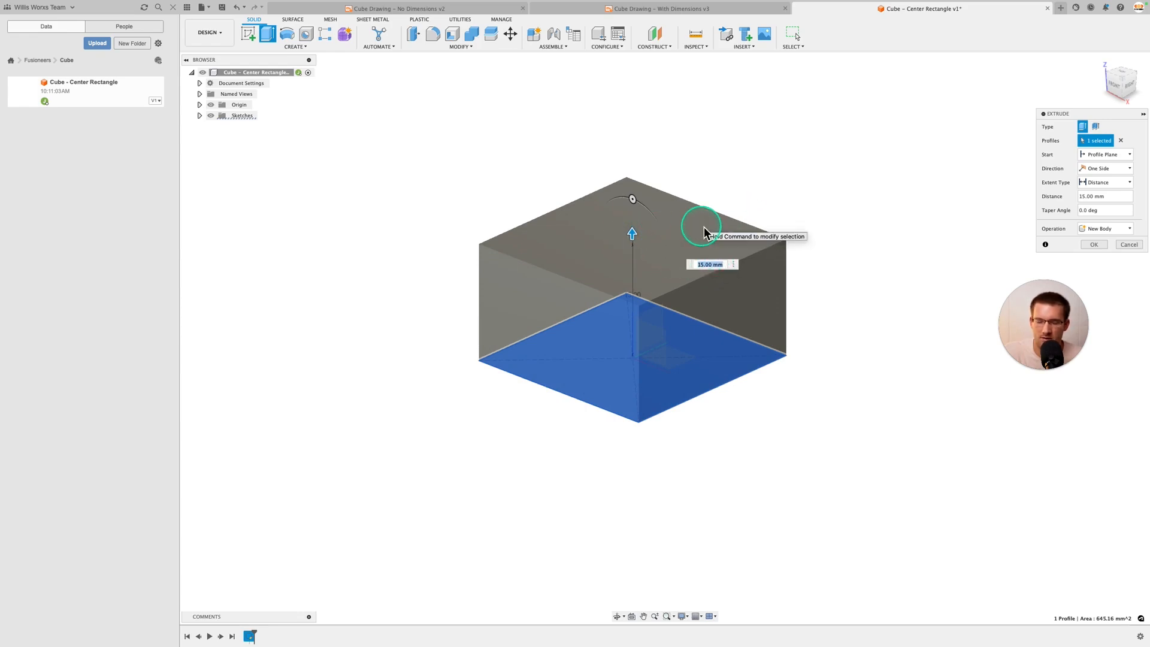
{"action": "type", "text": "25.4"}
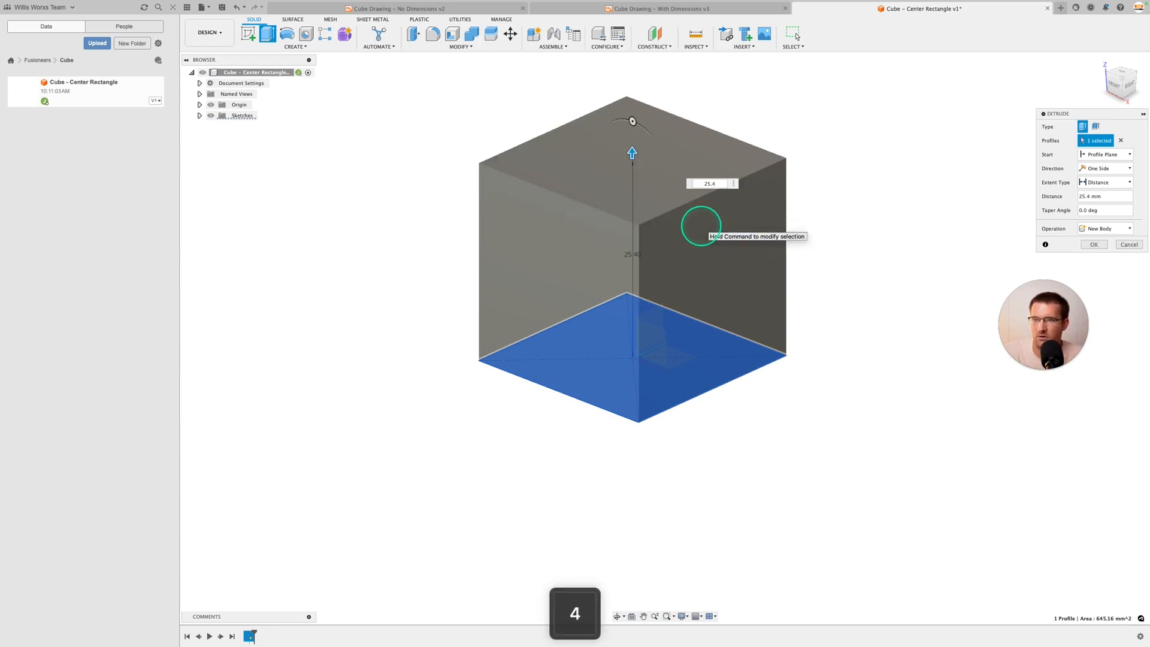
{"action": "key", "text": "Return"}
{"action": "middle_click_drag", "start_coordinate": [849, 452], "coordinate": [889, 415], "text": "shift"}
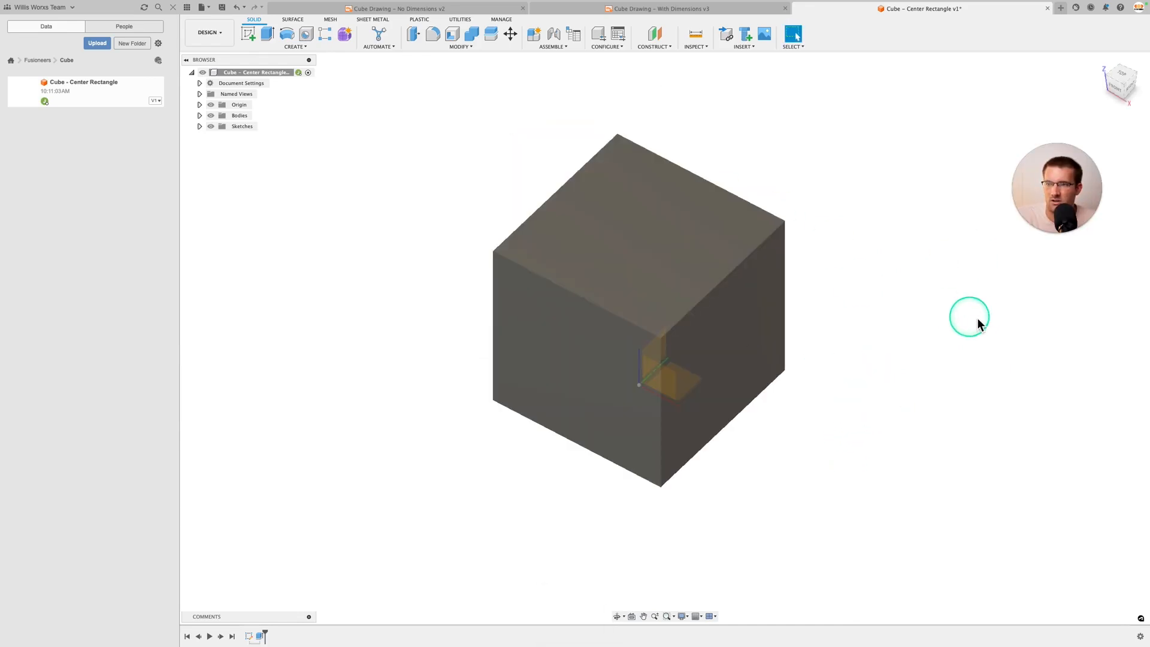
Download the ABS (White) plastic appearance from the library and apply it to the whole cube body.
{"action": "key", "text": "a"}
{"action": "left_click_drag", "start_coordinate": [1019, 116], "coordinate": [917, 219]}
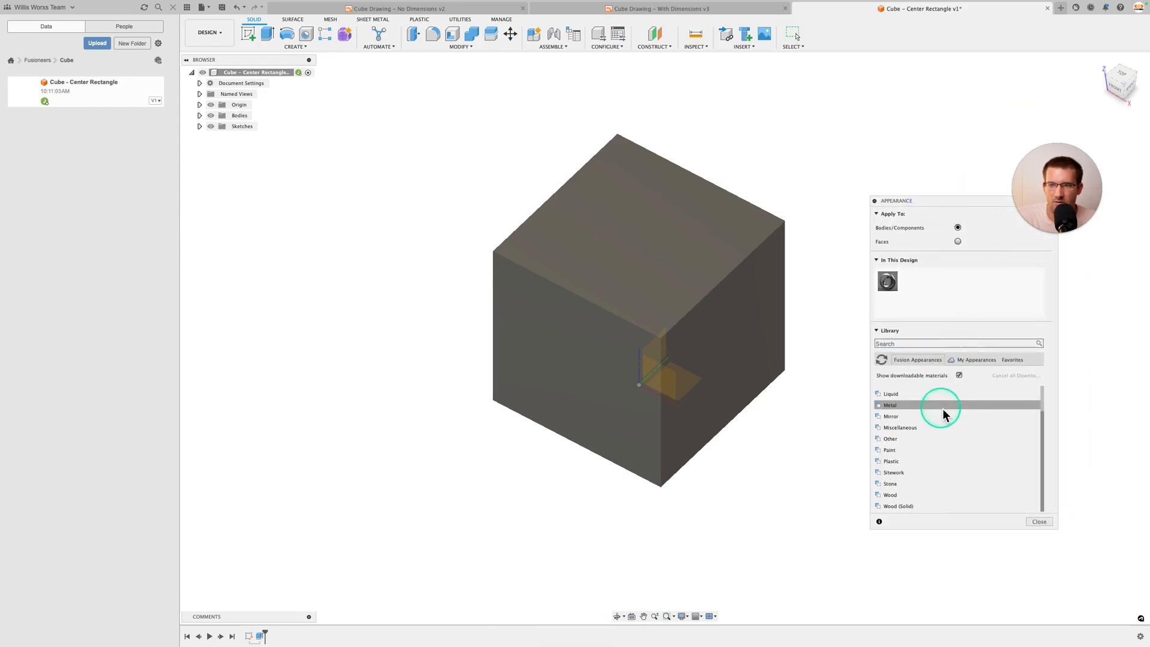
{"action": "left_click", "coordinate": [896, 462]}
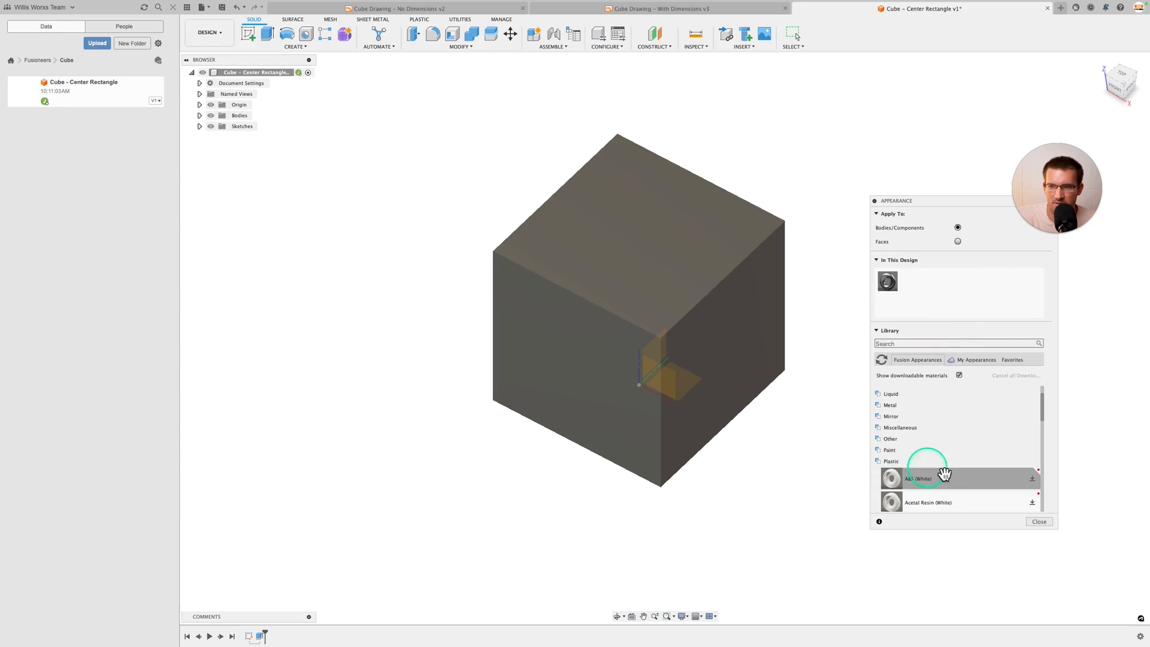
{"action": "scroll", "coordinate": [932, 473], "scroll_direction": "down", "scroll_amount": 1}
{"action": "left_click", "coordinate": [1038, 464]}
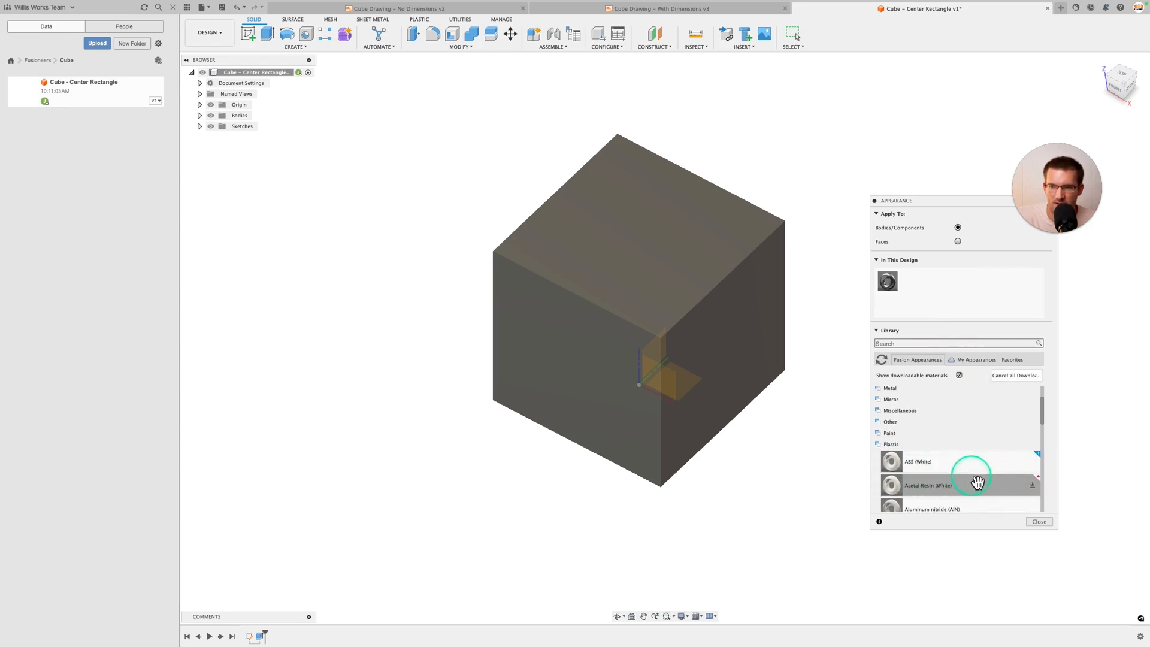
{"action": "left_click_drag", "start_coordinate": [895, 455], "coordinate": [739, 303]}
Recolor the design's ABS (White) appearance to teal, about RGB 106, 200, 214, and save the design with the version description "User Saved".
{"action": "right_click", "coordinate": [911, 286]}
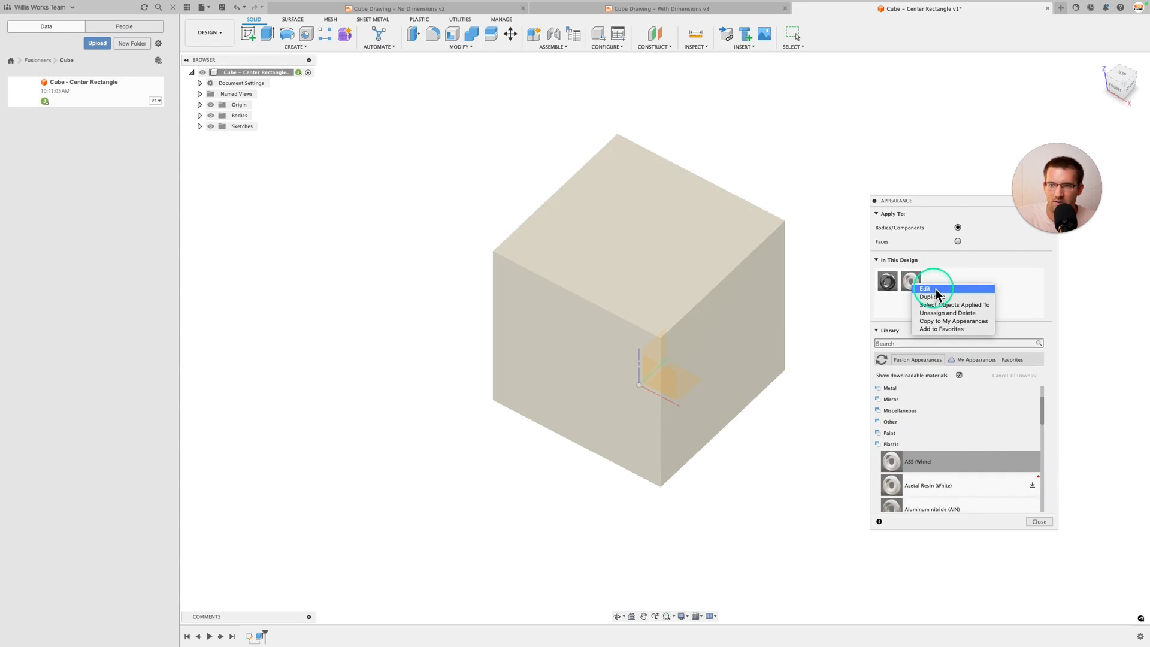
{"action": "left_click", "coordinate": [924, 290]}
{"action": "left_click_drag", "start_coordinate": [847, 254], "coordinate": [816, 258]}
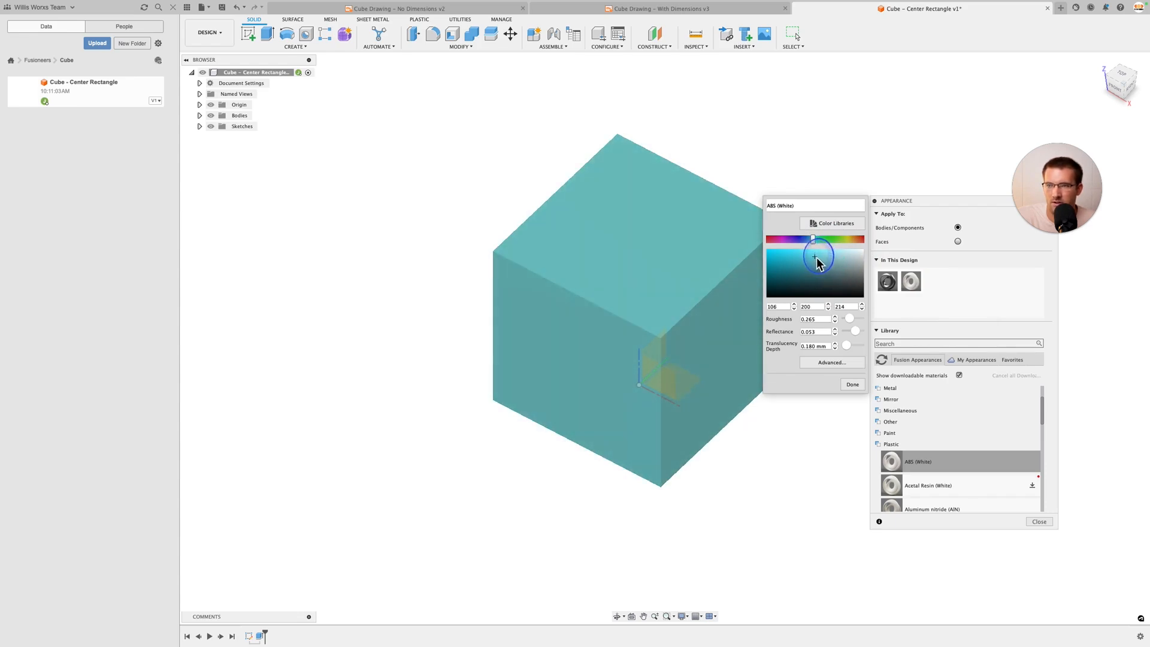
{"action": "left_click", "coordinate": [856, 386]}
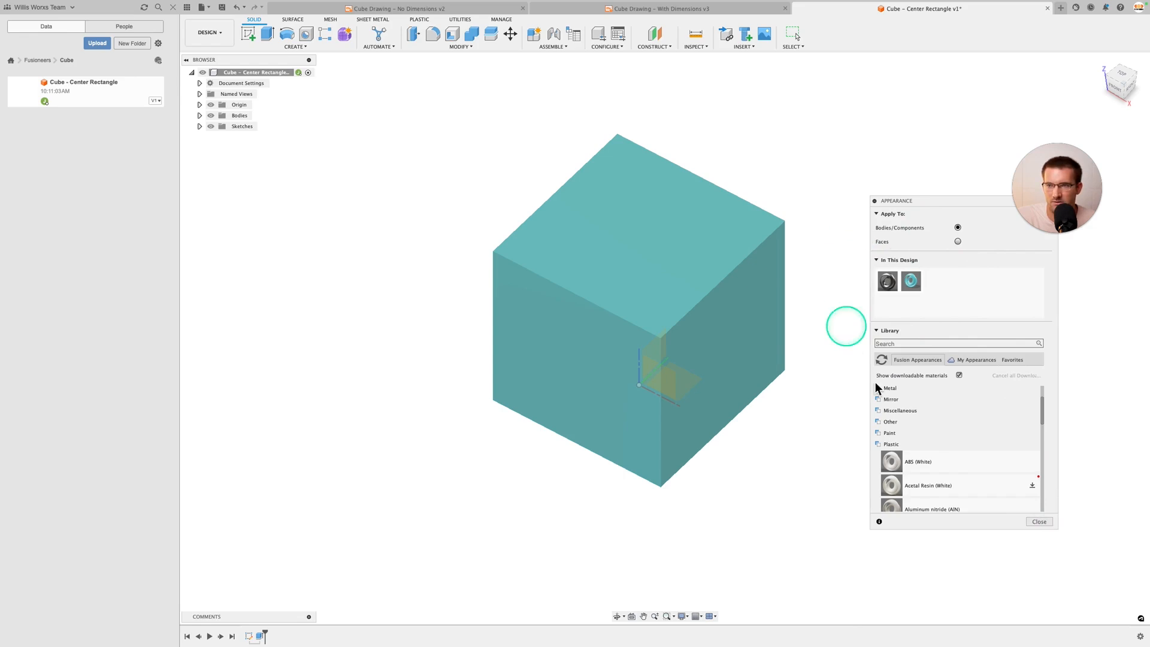
{"action": "left_click", "coordinate": [1040, 522]}
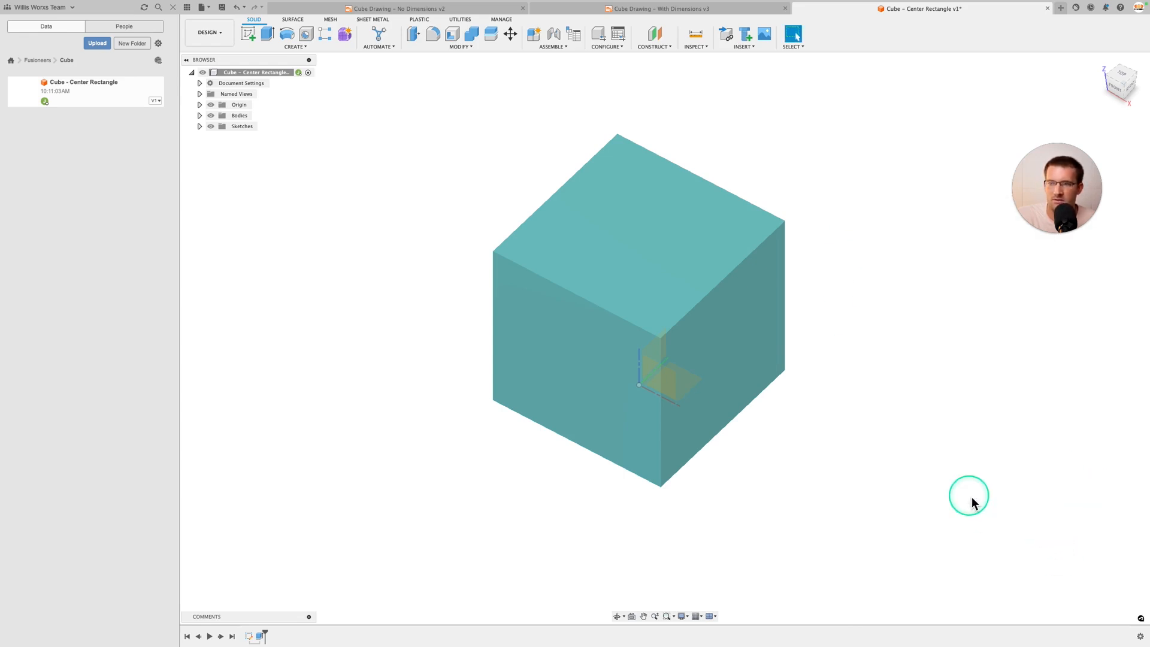
{"action": "key", "text": "super+s"}
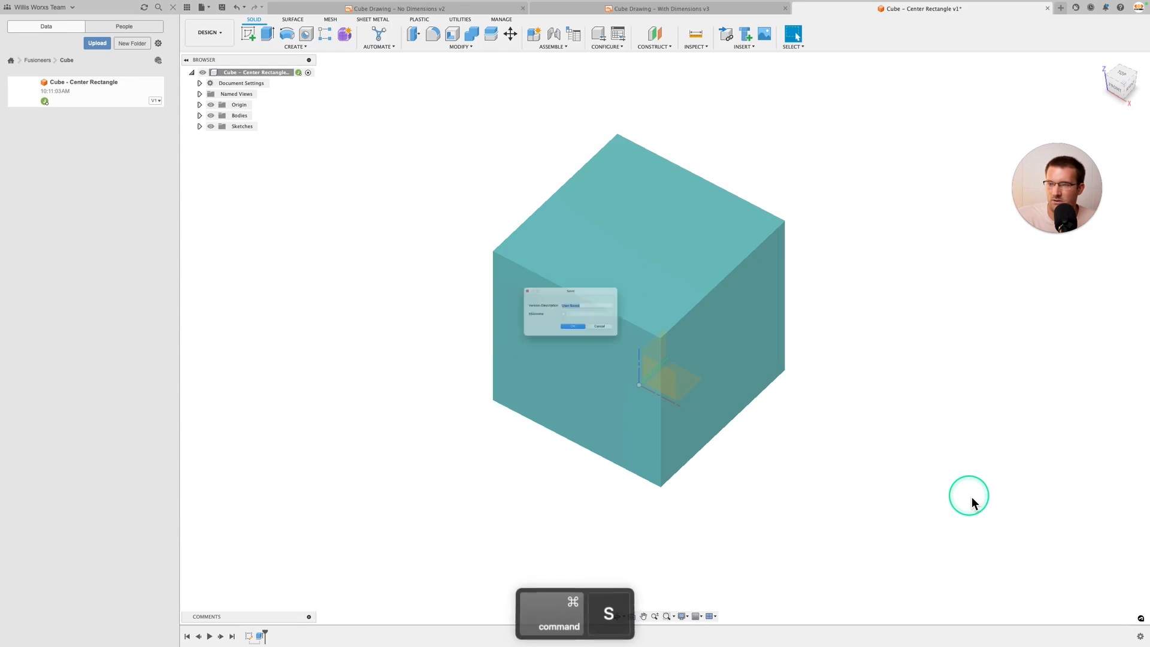
{"action": "left_click", "coordinate": [579, 338]}
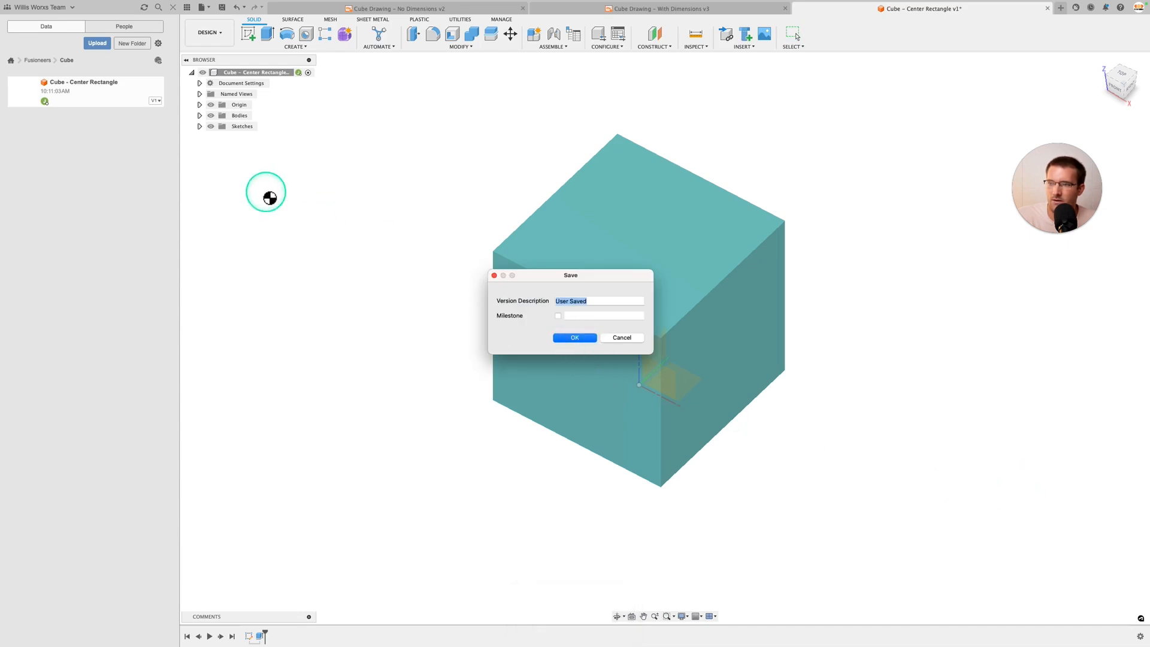